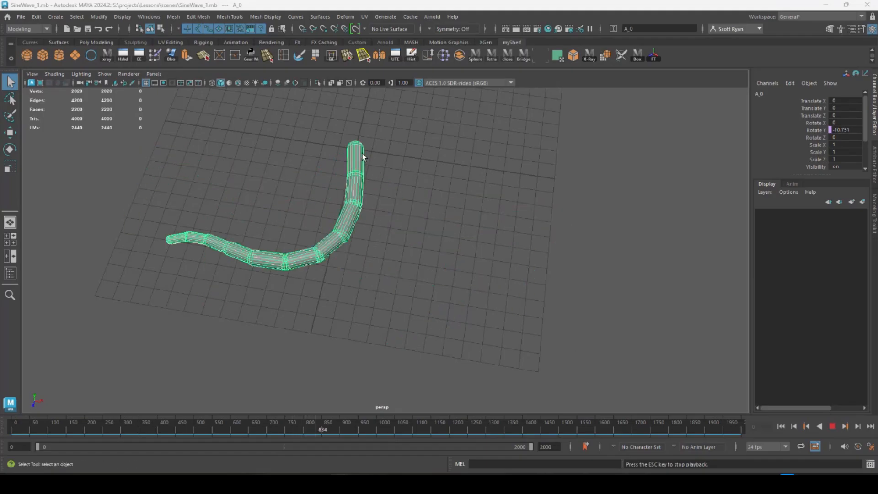
Stop the playback and return the timeline to frame 0.
left_click(832, 426)
left_click_drag(112, 424, 1, 435)
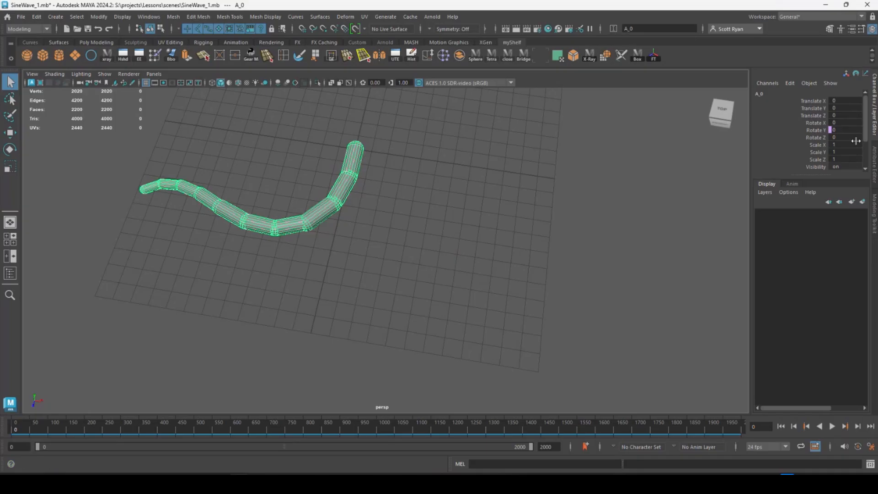
Open the expression driving A_0's Rotate Y in the Expression Editor and move the editor clear of the tail.
left_click(874, 169)
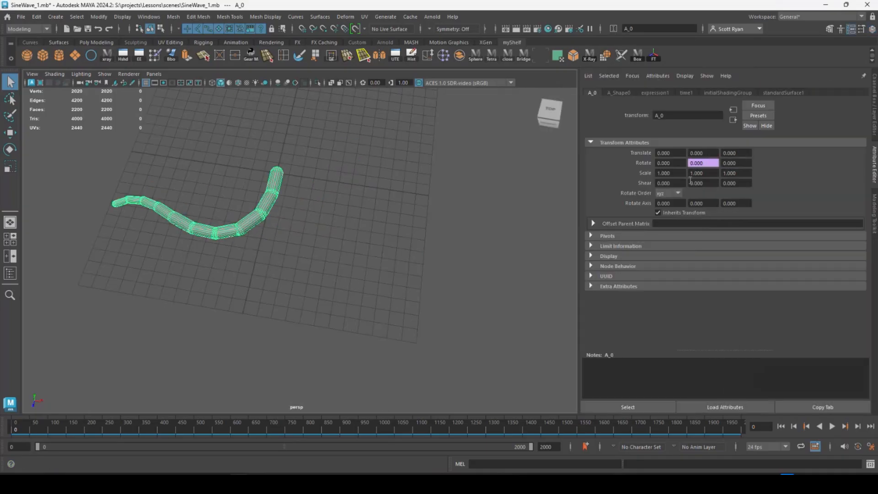
right_click(646, 166)
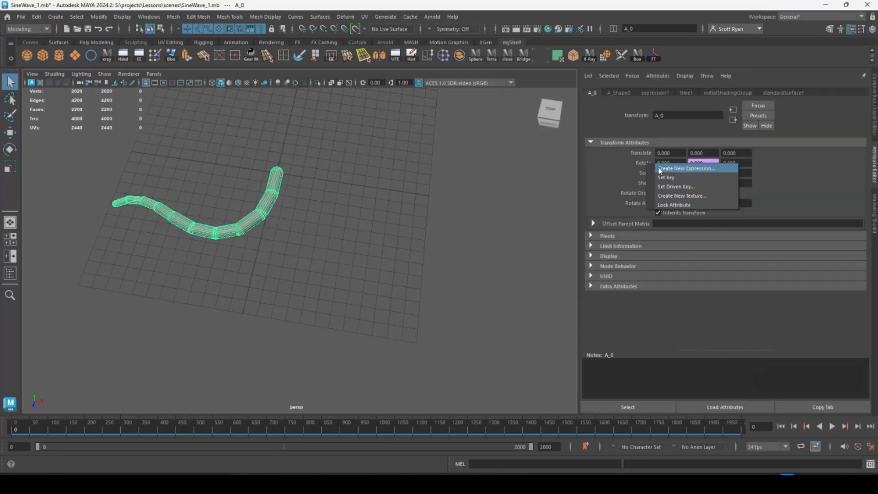
left_click(792, 180)
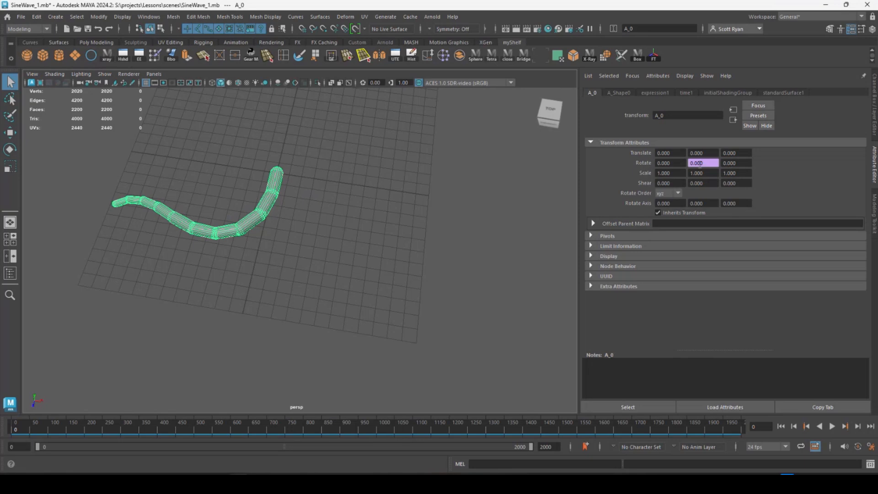
right_click(704, 163)
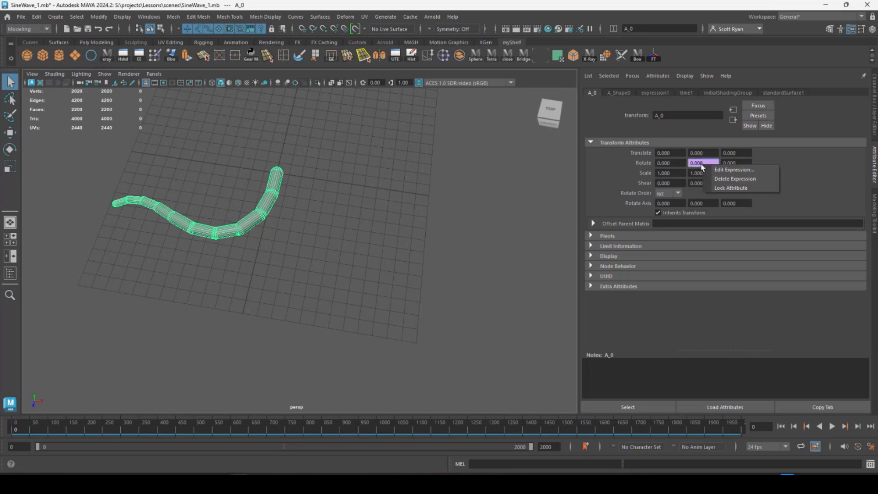
left_click(730, 170)
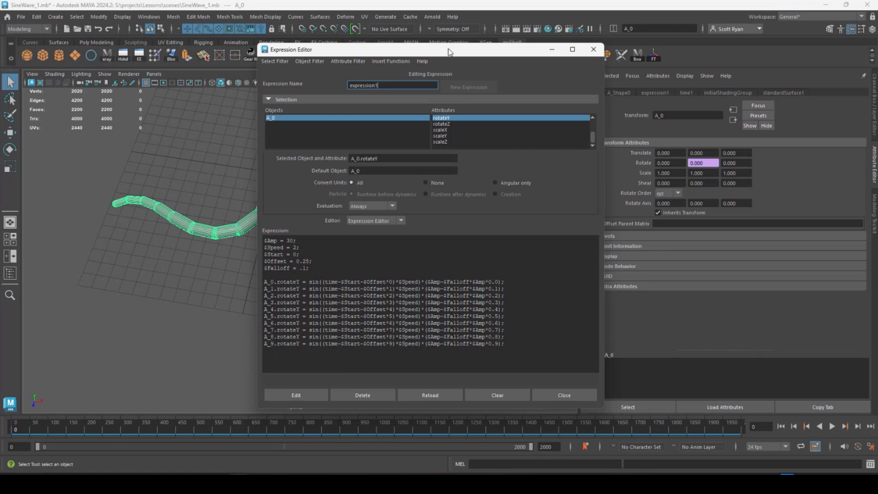
left_click_drag(449, 51, 383, 368)
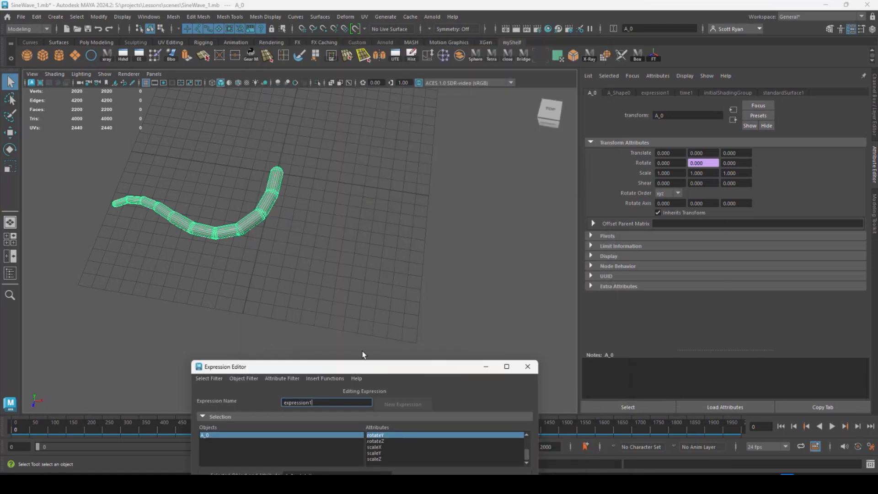
Create a NURBS circle around the tail's base, scaled uniformly to about 2.157 and rotated 90 degrees in X.
left_click(91, 53)
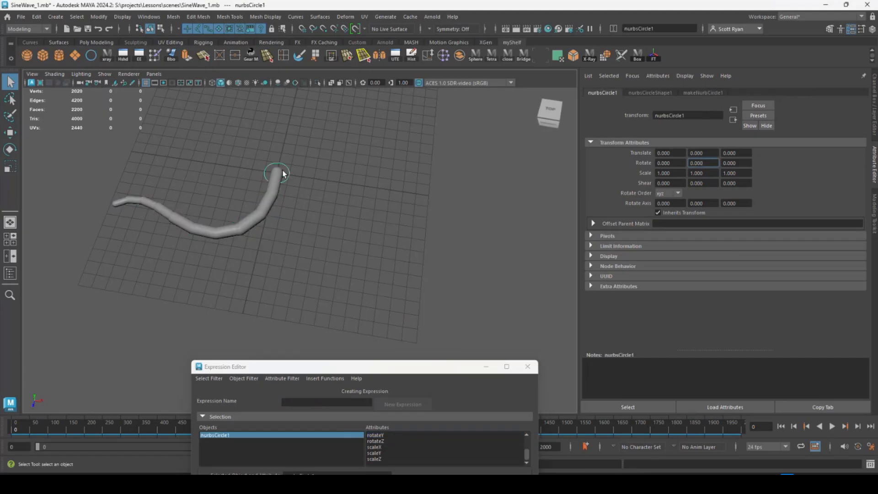
key("r")
left_click_drag(283, 173, 373, 179)
key("e")
Freeze the circle's transformations and delete its construction history.
left_click(99, 17)
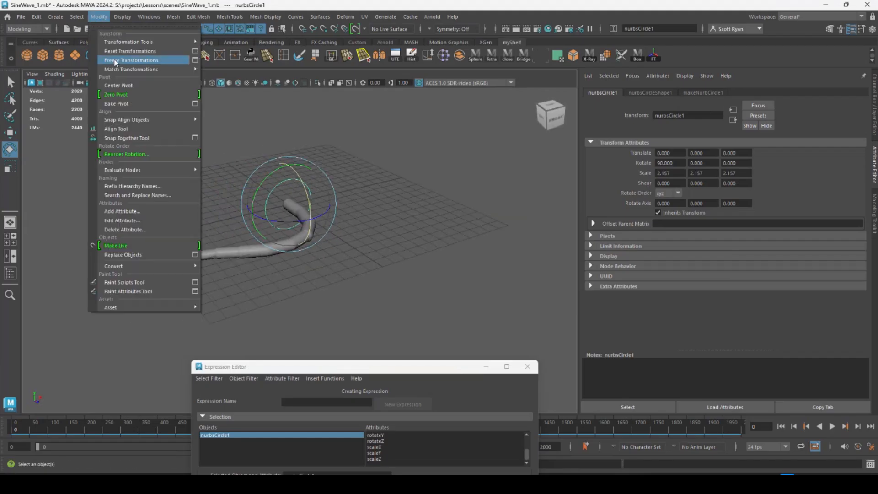
left_click(112, 59)
left_click(36, 17)
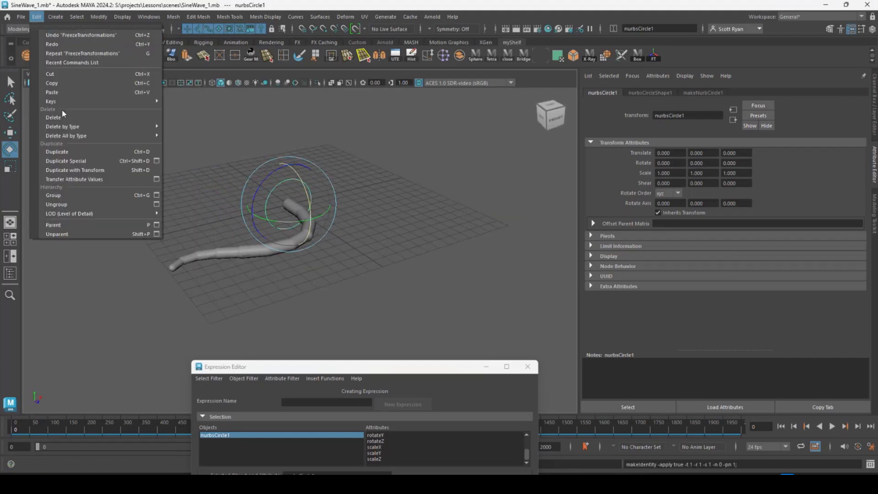
mouse_move(132, 128)
left_click(197, 127)
Rename the NURBS circle to TailCtrl.
left_click_drag(399, 190, 373, 188, "alt")
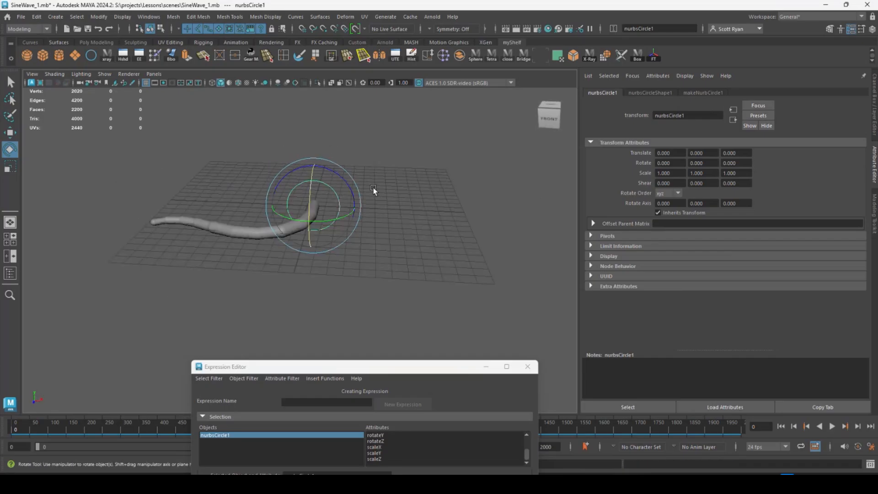
left_click(871, 108)
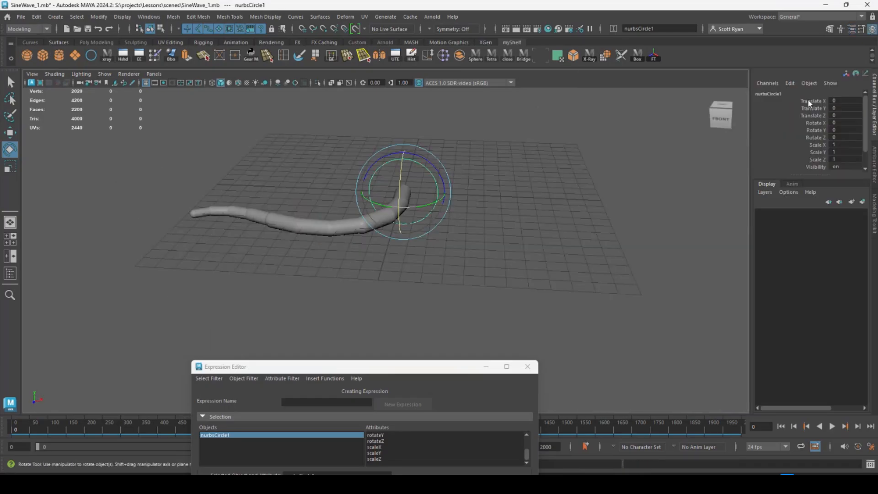
double_click(772, 93)
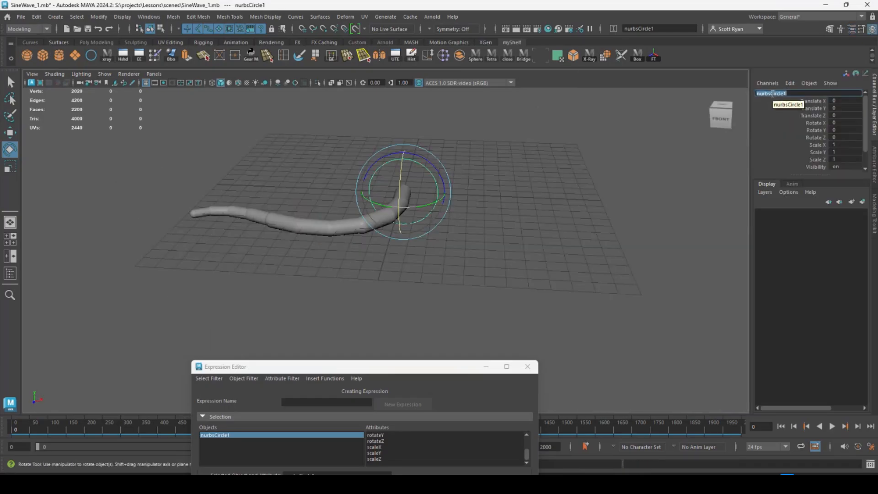
type("TailCtrl")
key("Return")
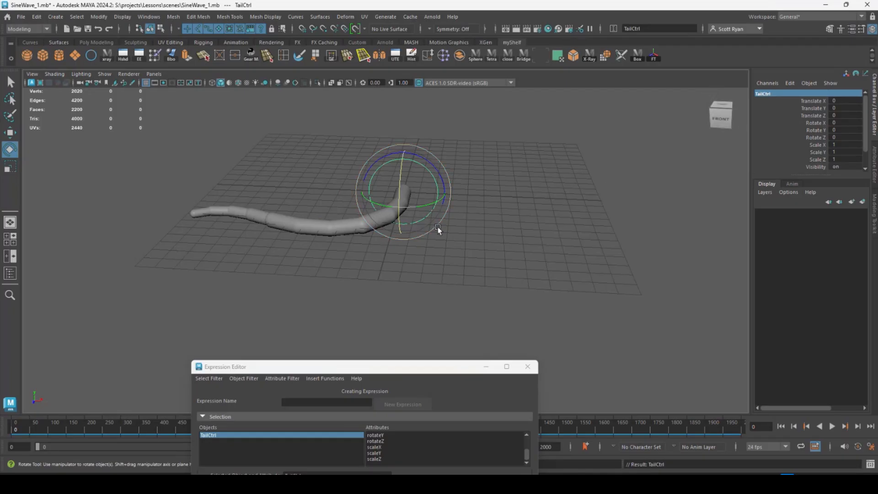
Group the tail from its root segment A_0 and rename the group TailGrp.
left_click_drag(438, 228, 463, 280, "alt")
left_click(456, 249)
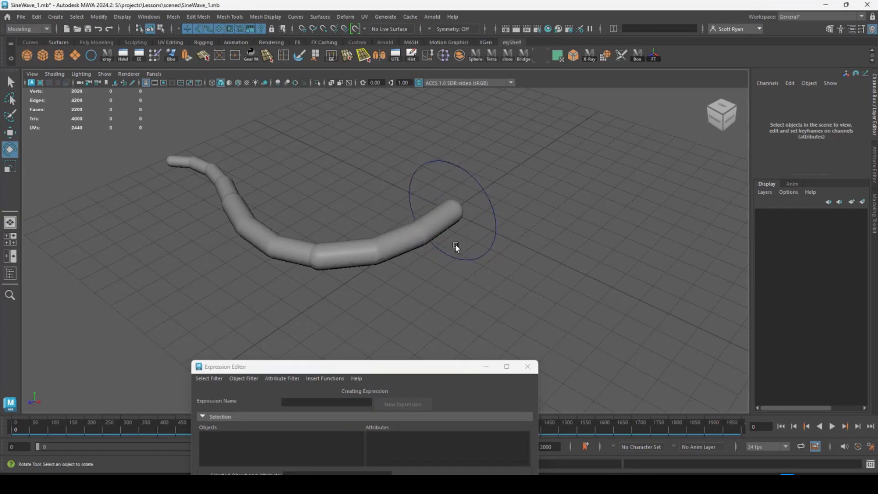
left_click(436, 237)
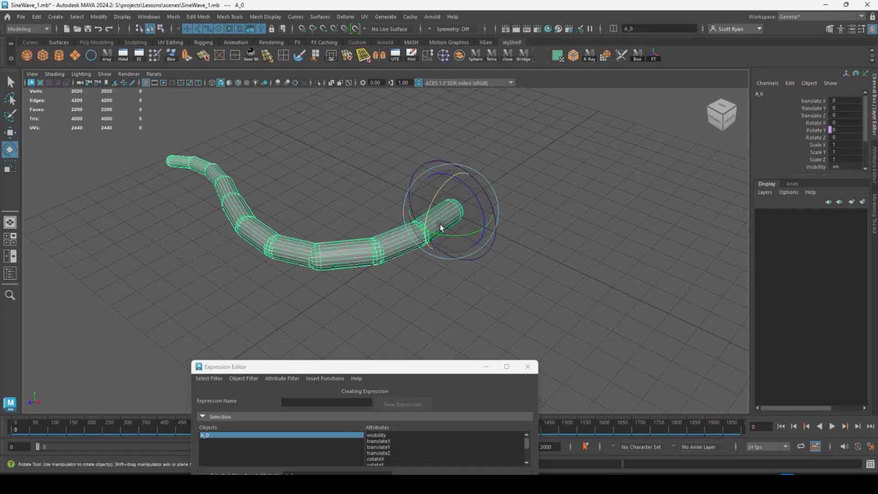
key("ctrl+g")
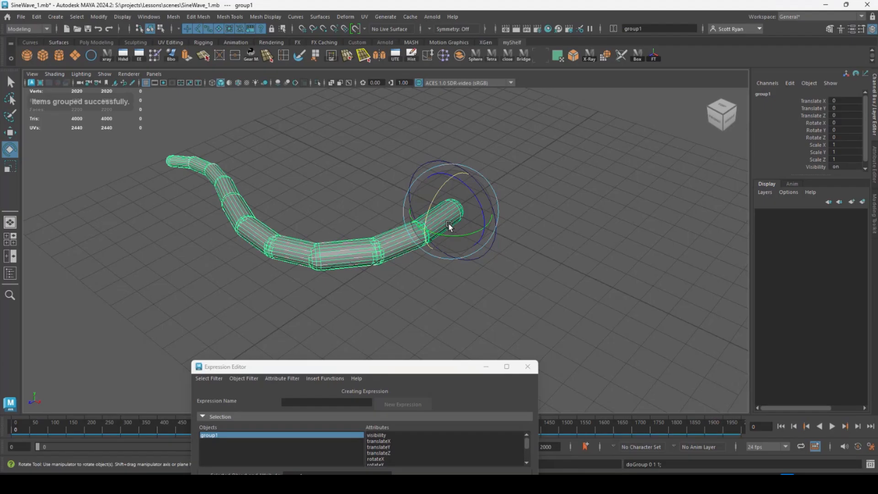
key("w")
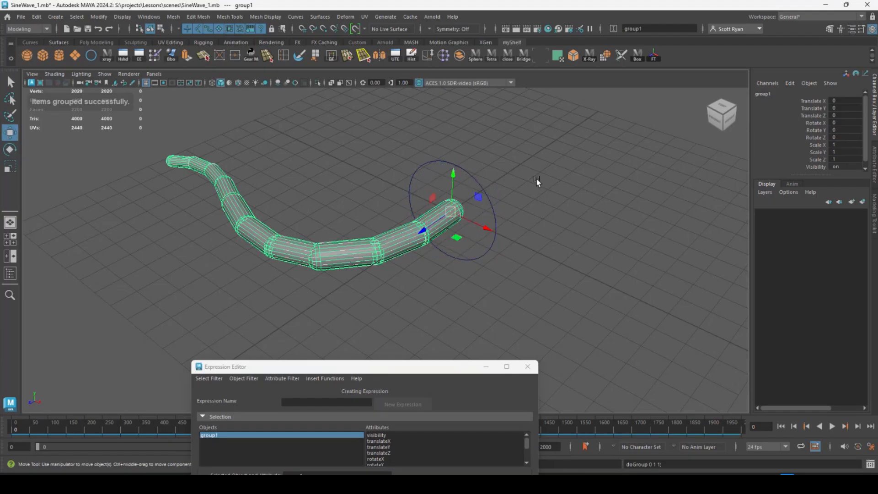
double_click(763, 94)
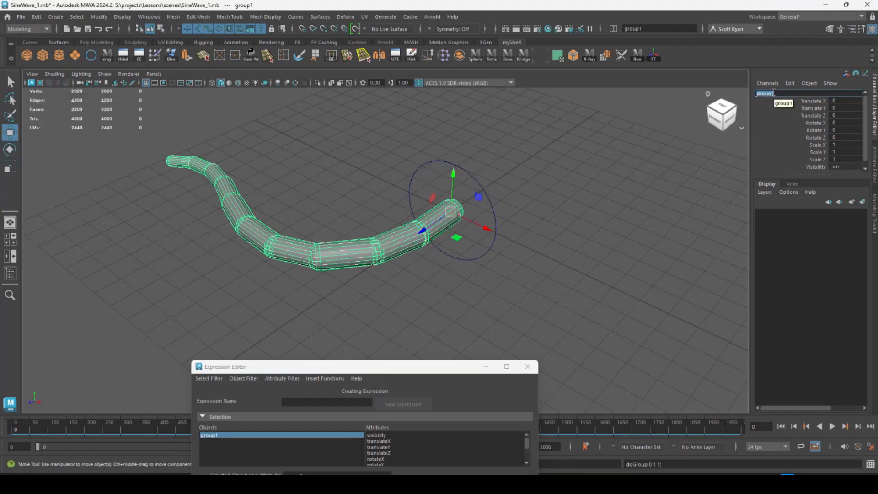
type("TailGrp")
key("Return")
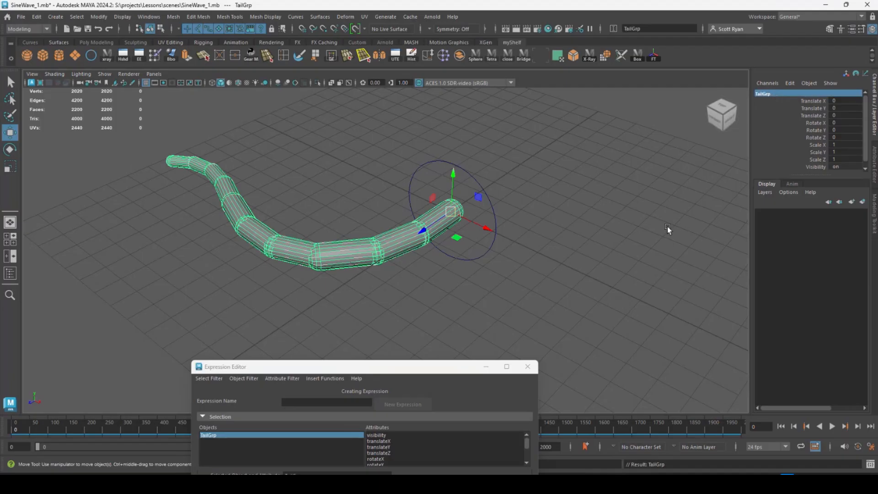
Open the Outliner and expand the full TailGrp hierarchy.
left_click(149, 17)
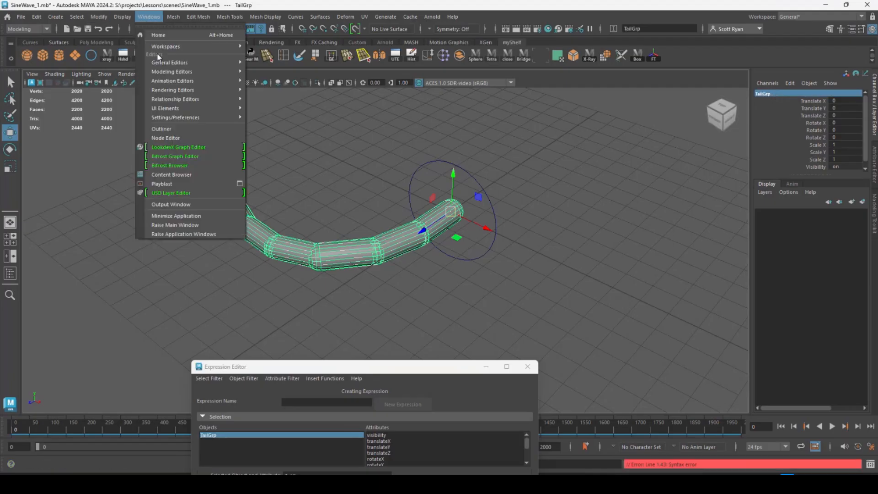
left_click(166, 128)
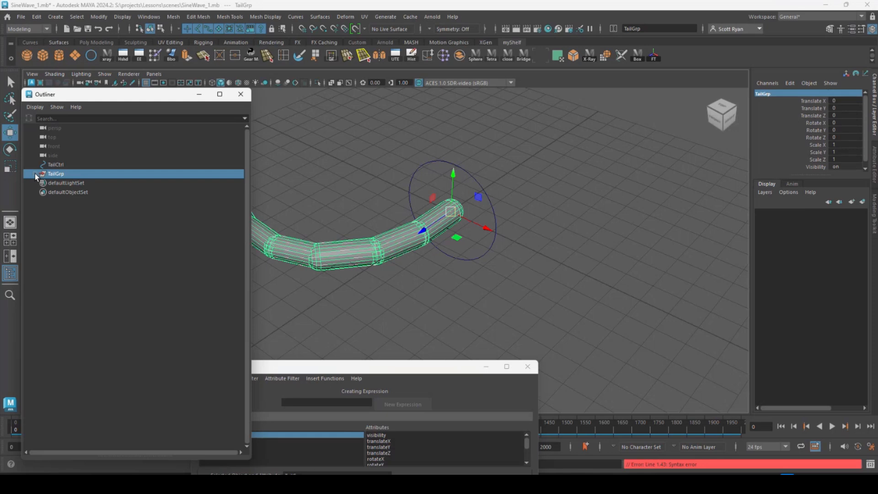
left_click(35, 174, "shift")
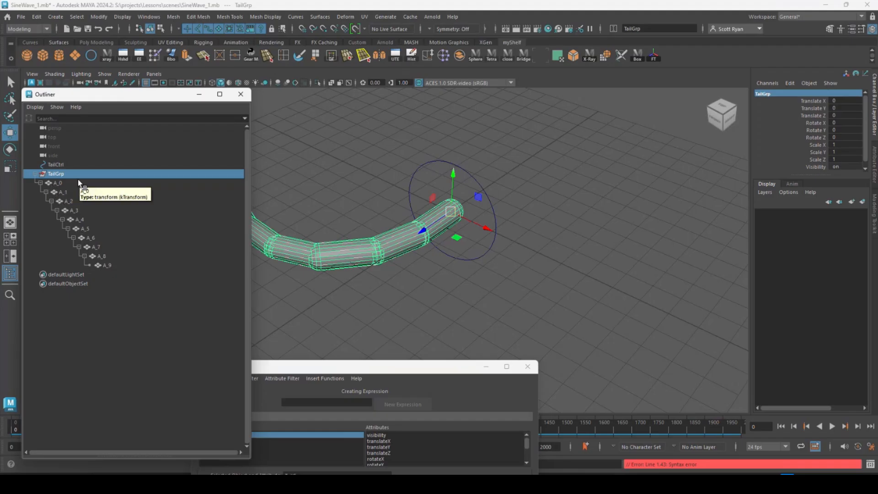
Parent-constrain TailGrp to TailCtrl, using the Rigging menu set.
left_click(57, 165)
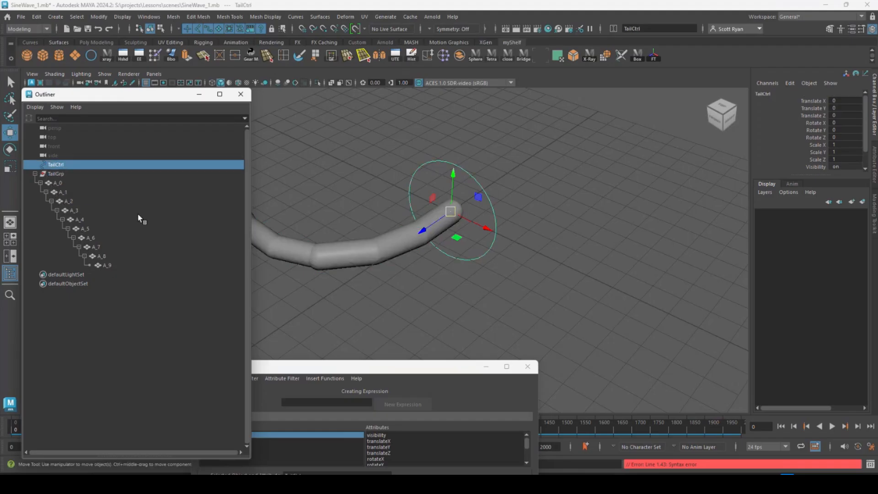
left_click(57, 175, "ctrl")
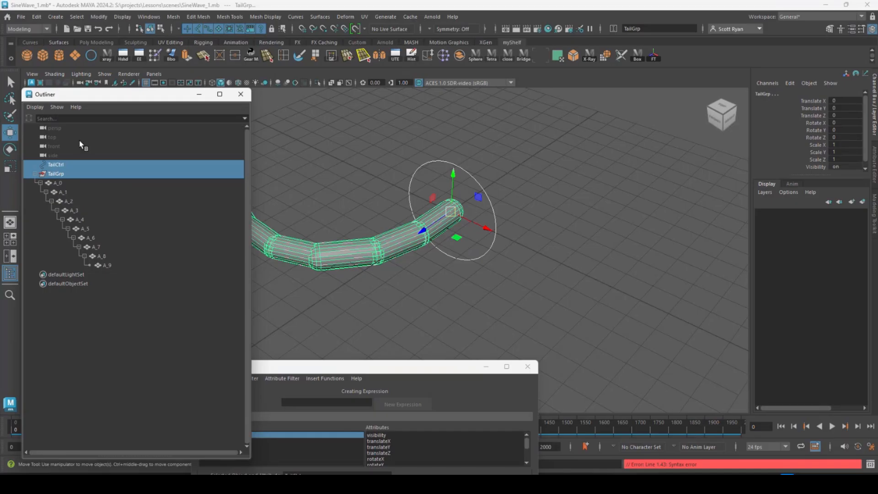
left_click(46, 30)
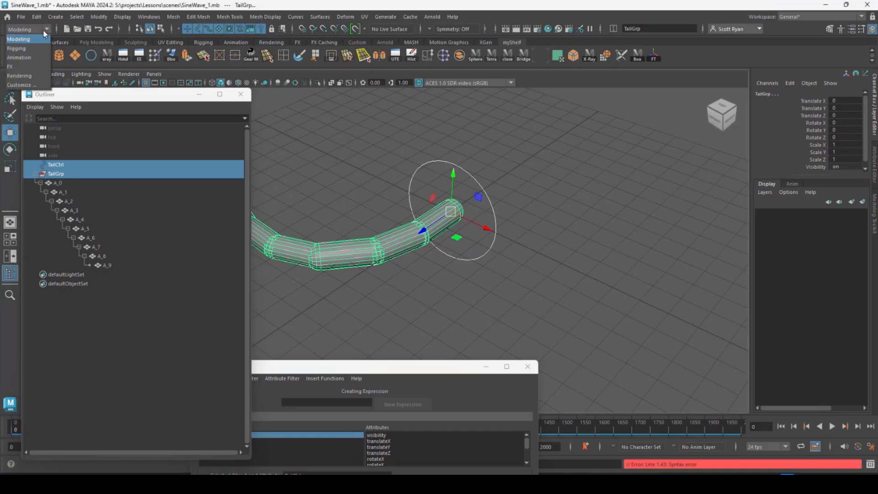
left_click(31, 49)
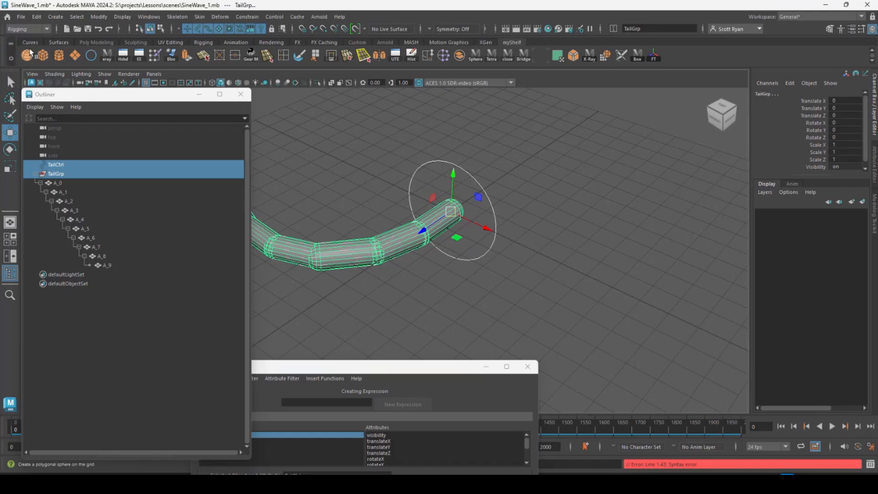
left_click(254, 20)
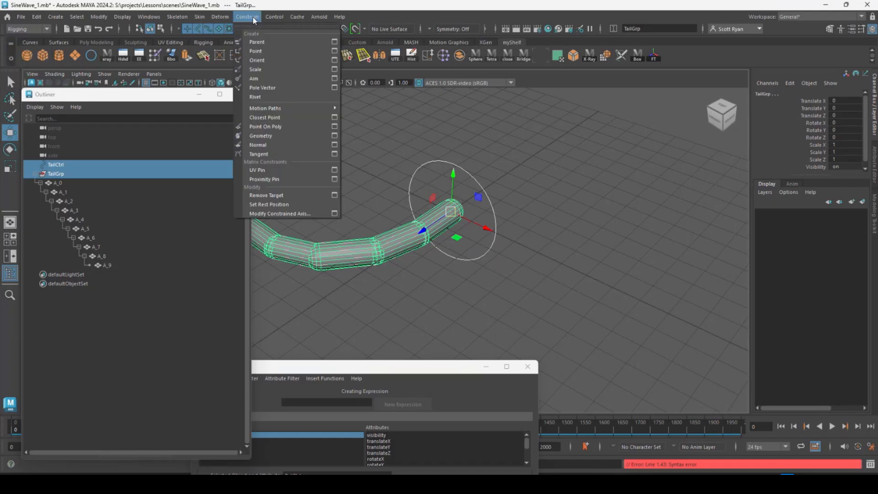
left_click(259, 41)
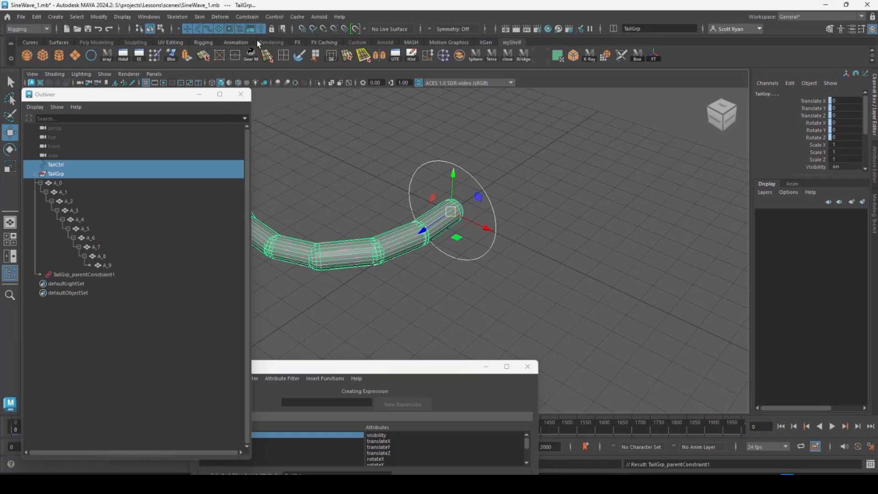
Test the constraint by moving, rotating and uniformly scaling TailCtrl, undoing each change.
left_click(57, 165)
left_click_drag(452, 179, 444, 116)
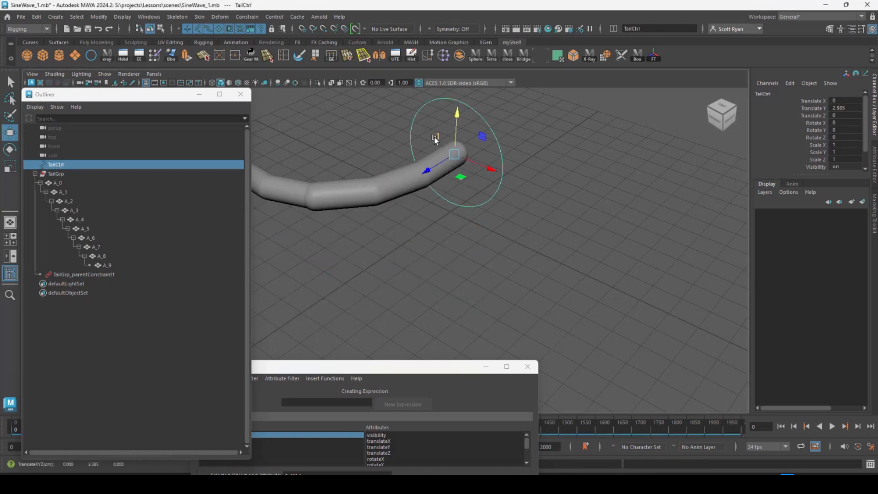
key("ctrl+z")
left_click_drag(506, 222, 671, 192, "alt")
key("e")
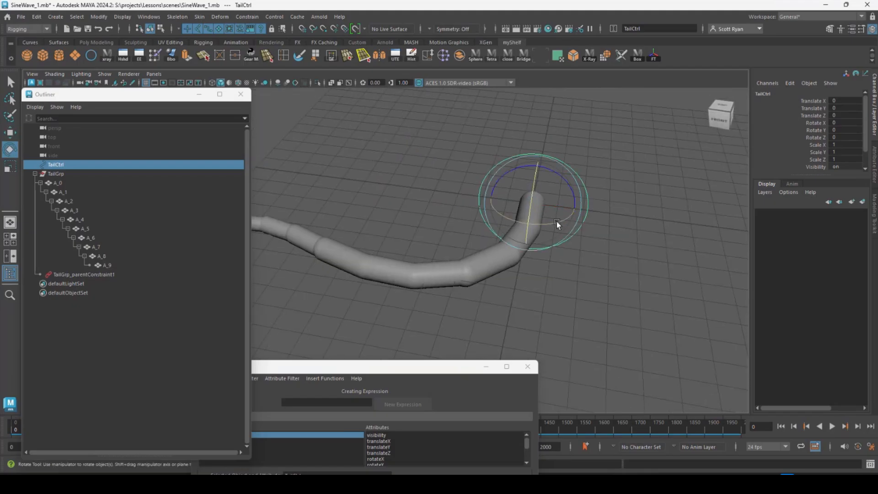
mouse_move(557, 221)
left_mouse_down()
mouse_move(568, 220)
mouse_move(549, 224)
left_mouse_up()
key("ctrl+z")
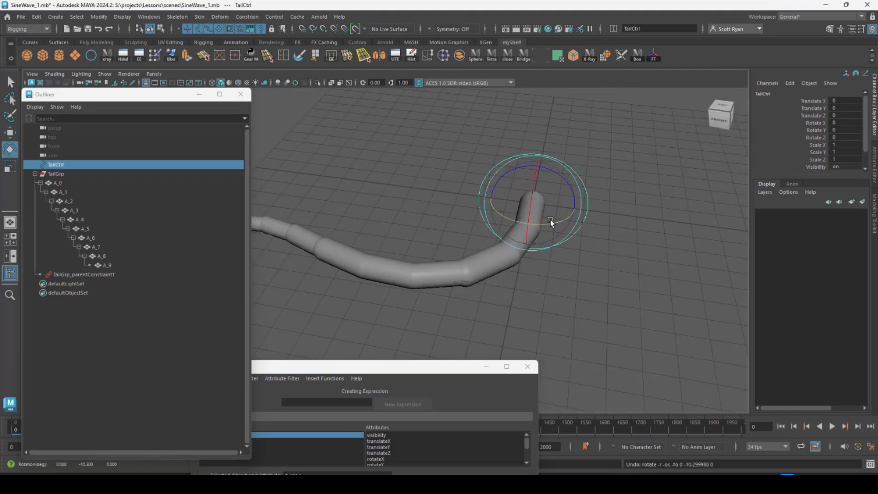
key("r")
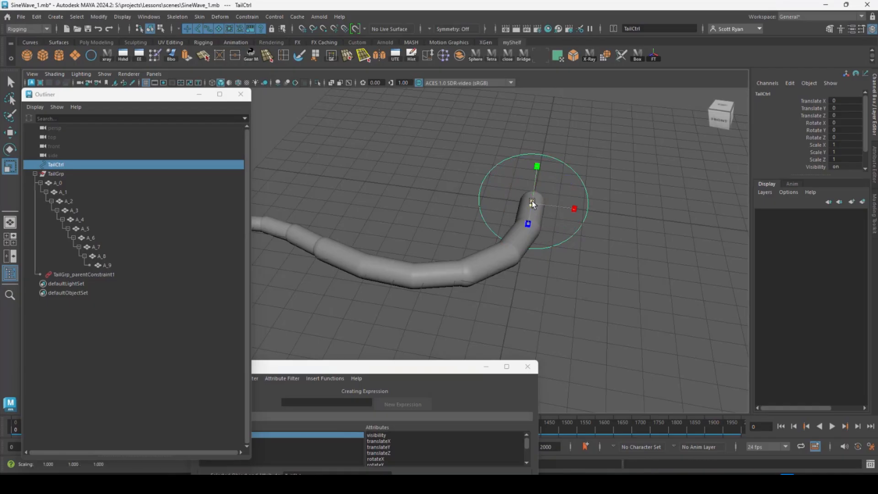
left_click_drag(531, 202, 570, 202)
key("ctrl+z")
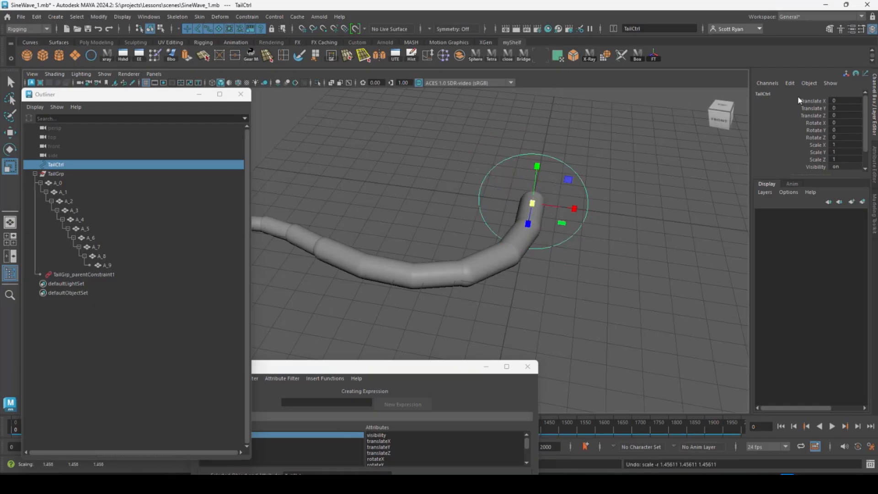
Lock and hide the Scale X, Y, Z and Visibility channels of TailCtrl.
left_click_drag(820, 145, 819, 173)
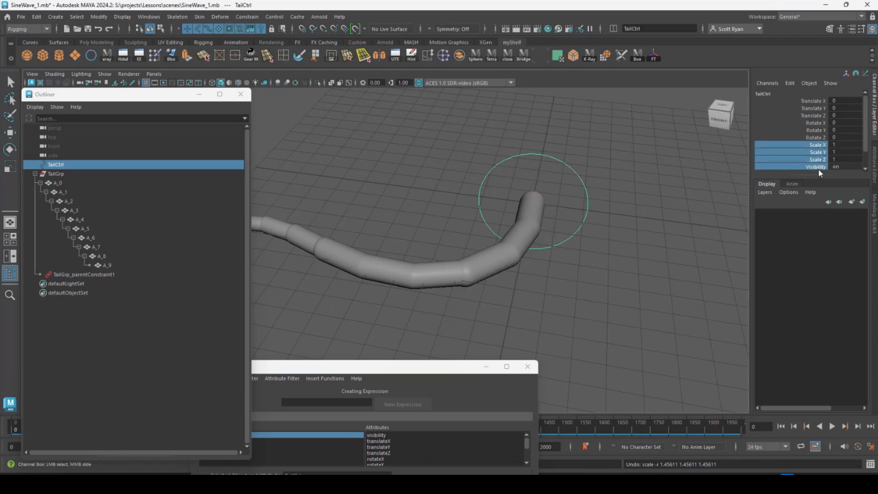
right_click(822, 157)
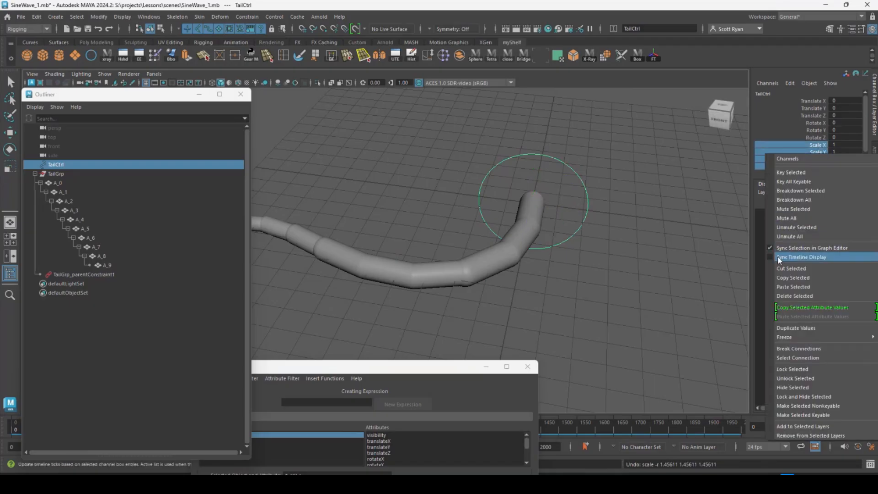
left_click(805, 397)
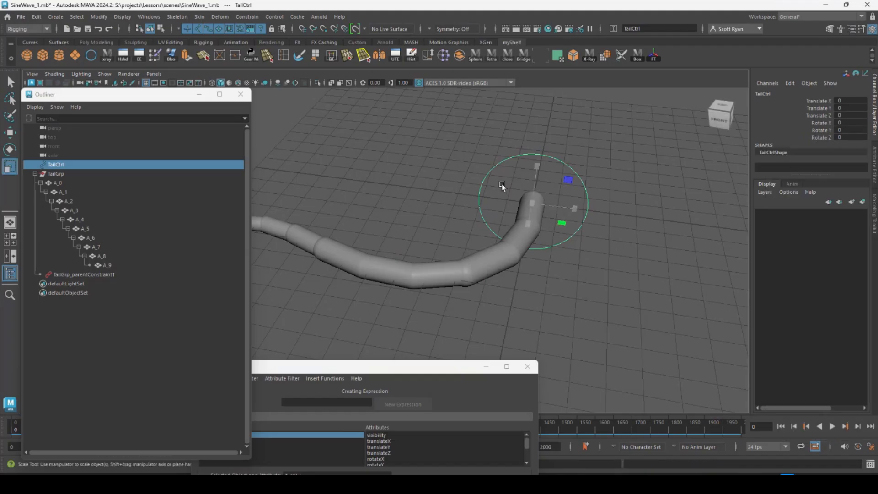
Bring the Expression Editor forward and display the existing expression on the rotateY attribute of A_0.
left_click_drag(518, 194, 480, 194, "alt")
middle_click_drag(479, 194, 554, 184, "alt")
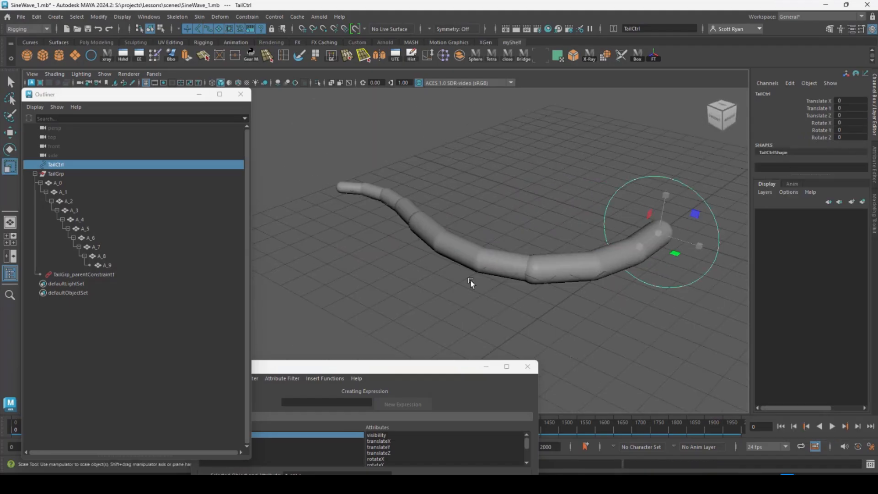
left_click_drag(393, 374, 272, 180)
left_click(656, 255)
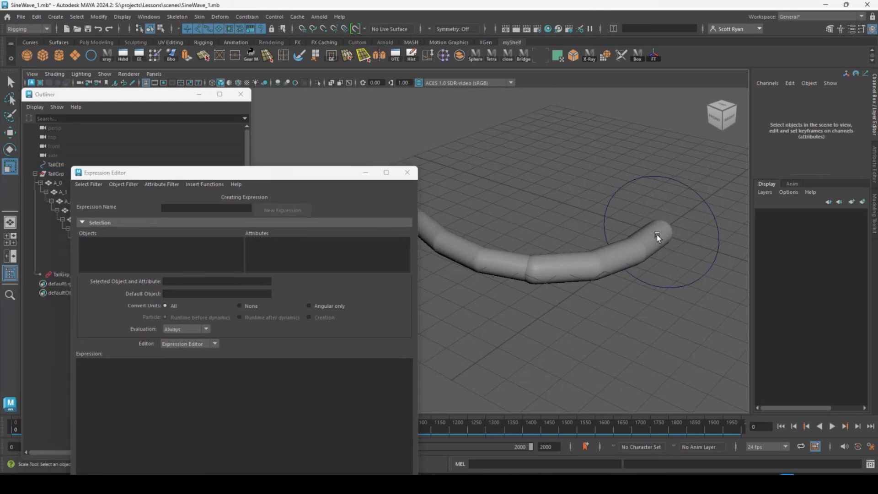
left_click(658, 237)
scroll(258, 260, "down", 1)
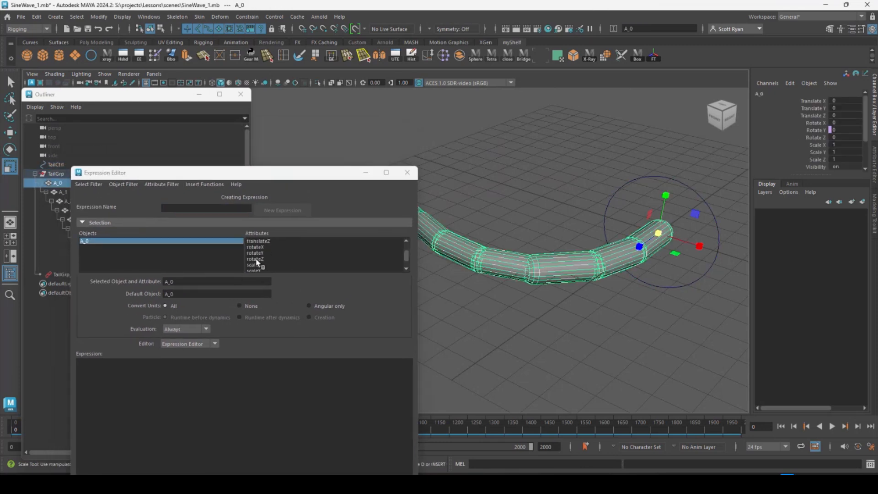
left_click(255, 253)
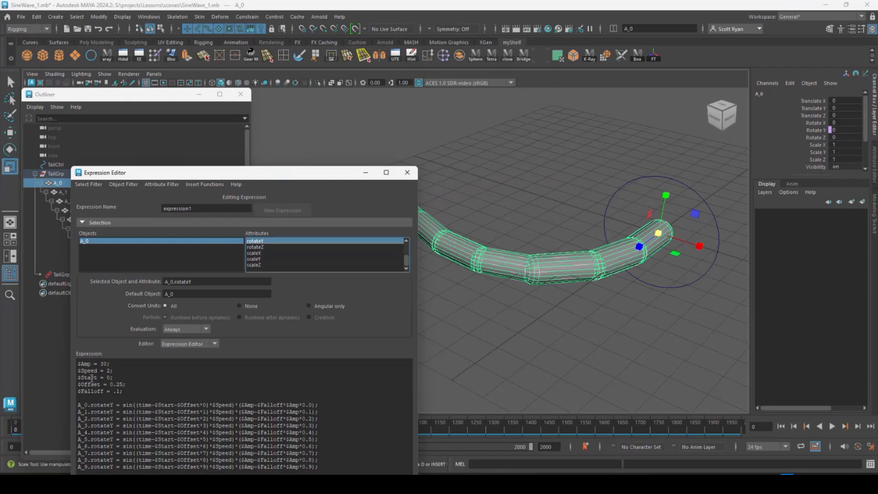
Add a keyable float attribute named Start to TailCtrl with a default of 0.
left_click(686, 182)
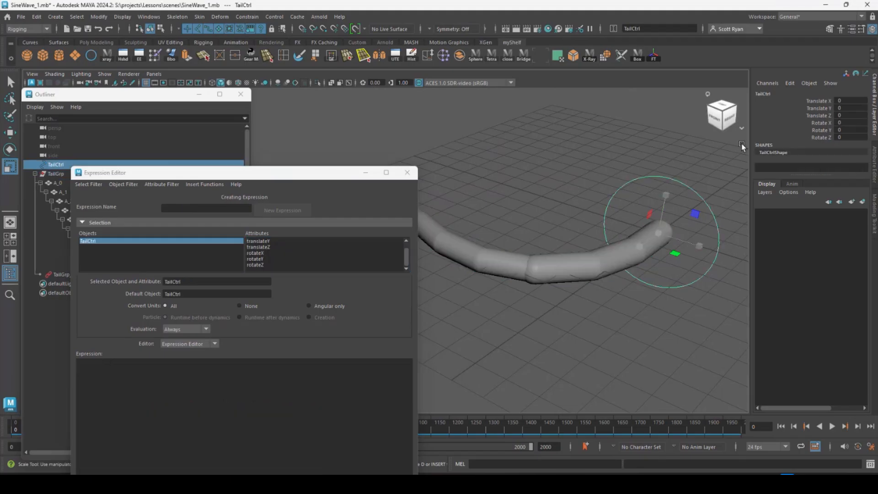
left_click(791, 84)
left_click(795, 160)
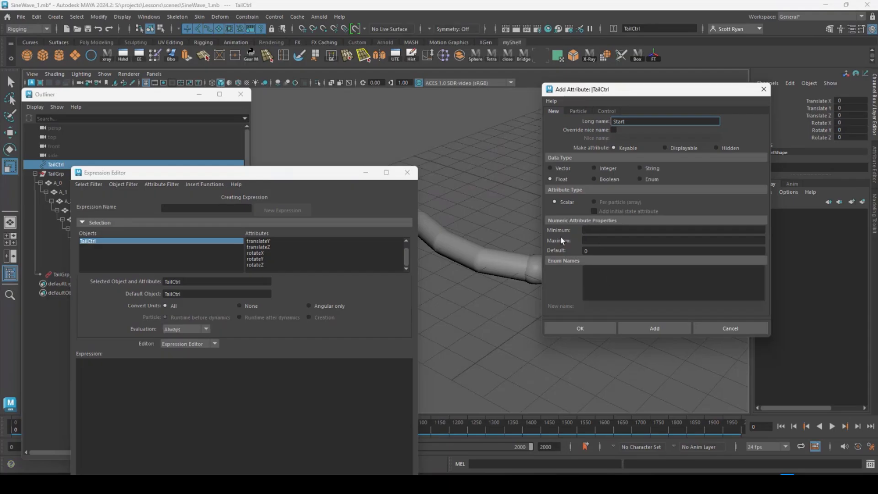
left_click(657, 328)
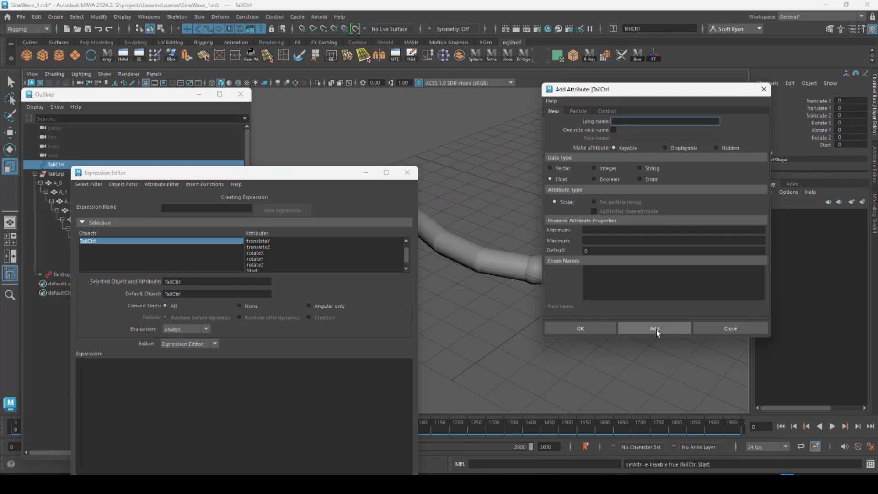
Add a keyable float attribute named Amplitude to TailCtrl with minimum 0 and maximum 90.
left_click_drag(612, 93, 595, 95)
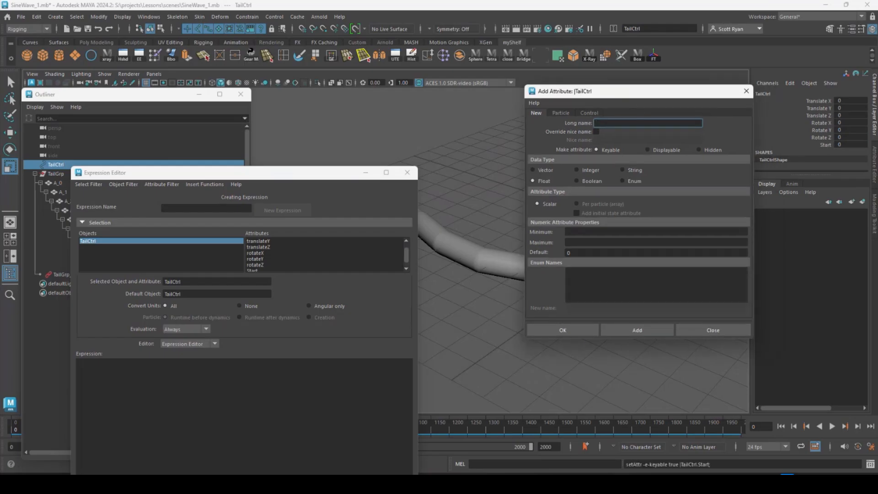
left_click(613, 123)
type("Amplitude")
left_click(578, 233)
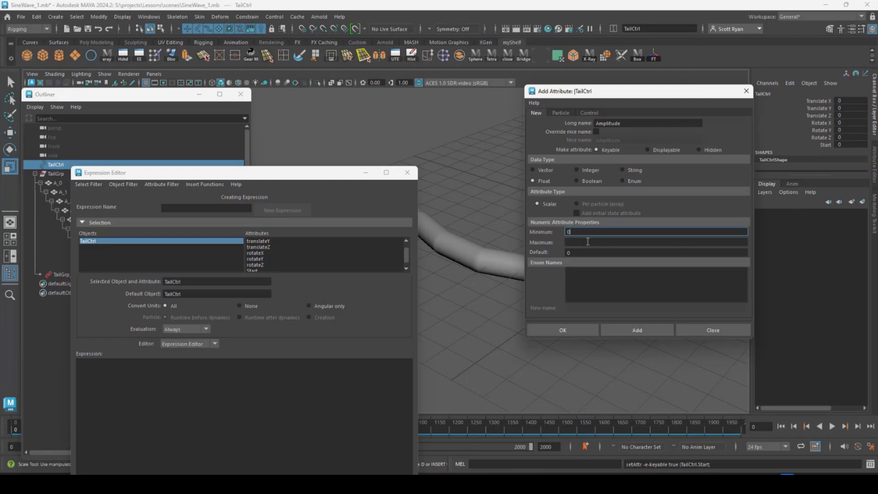
left_click(588, 241)
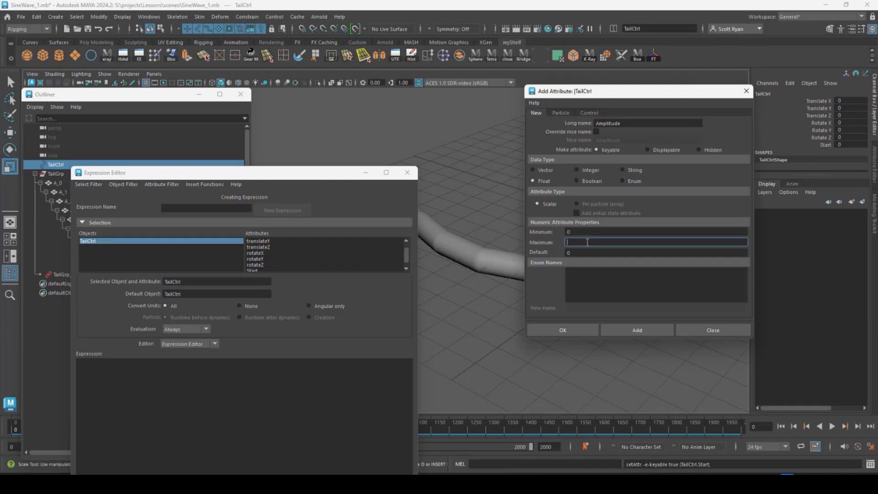
type("90")
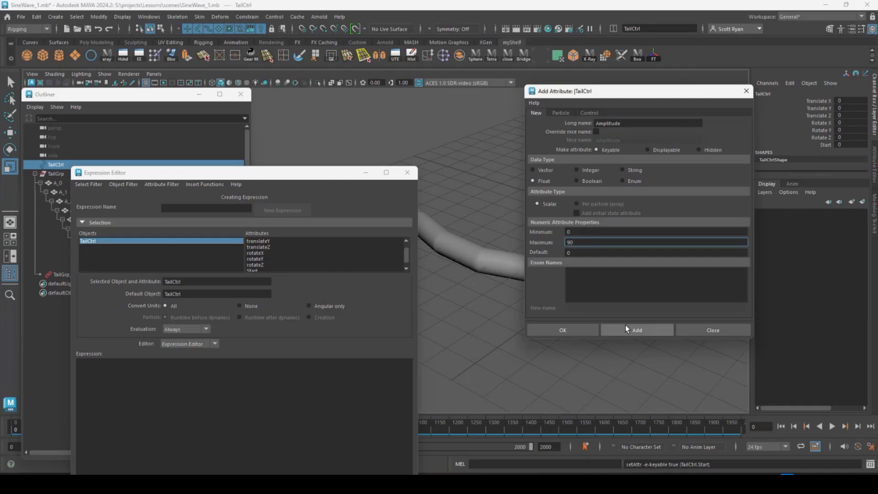
left_click(647, 329)
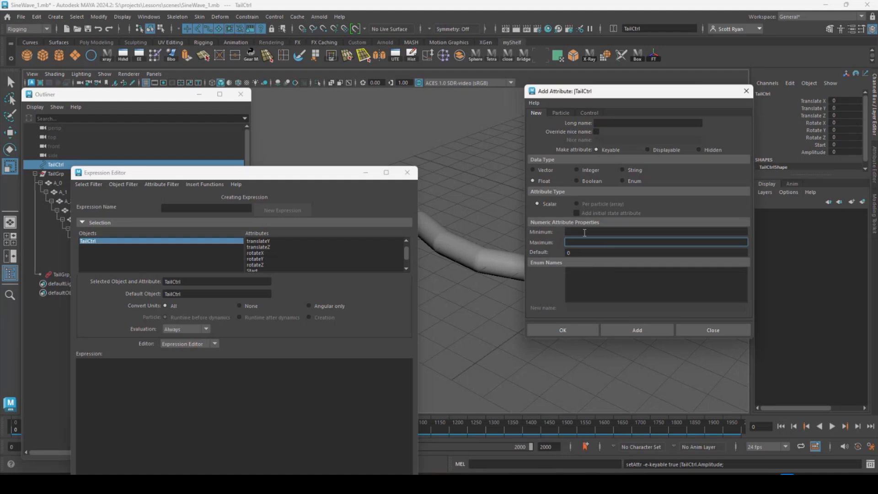
Add a keyable float attribute named Speed to TailCtrl with minimum 0 and no maximum.
left_click(609, 122)
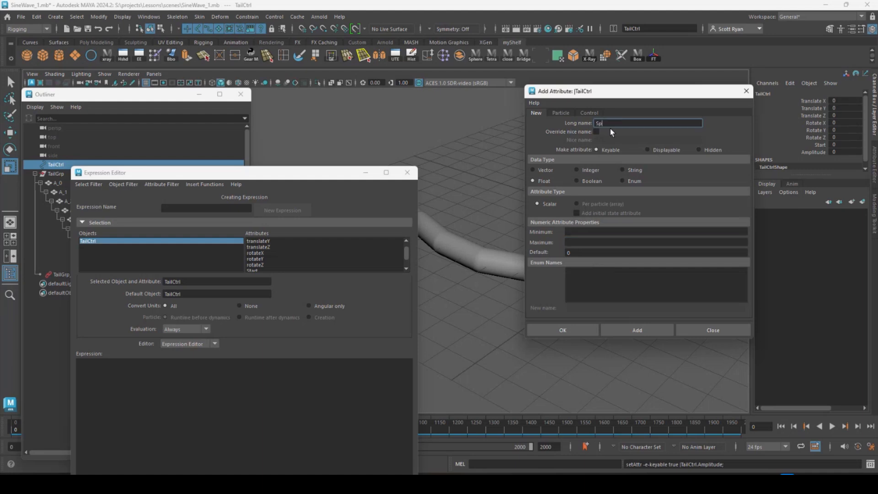
type("Speed")
left_click(577, 232)
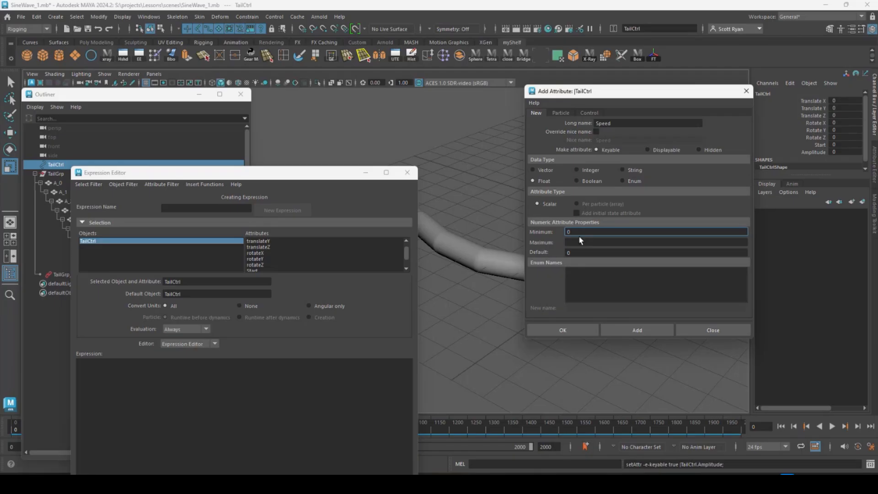
left_click(638, 336)
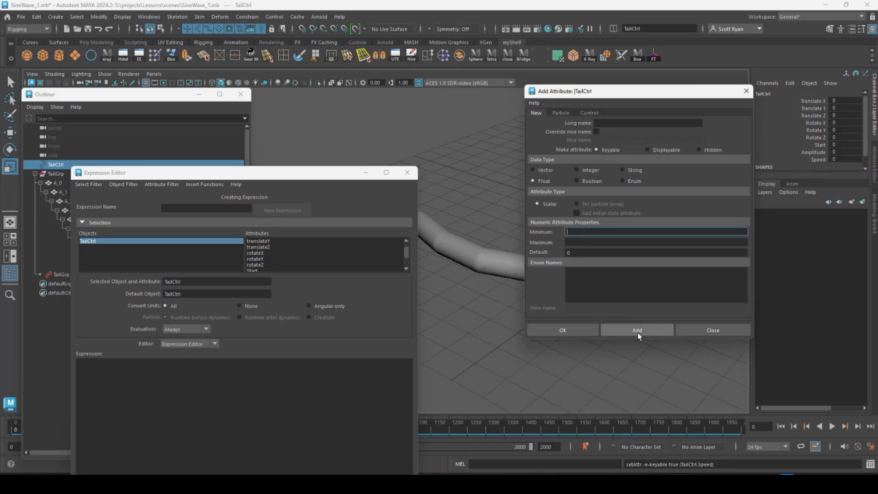
Add a keyable float attribute named Offset to TailCtrl with minimum 0 and maximum 1.
left_click(617, 124)
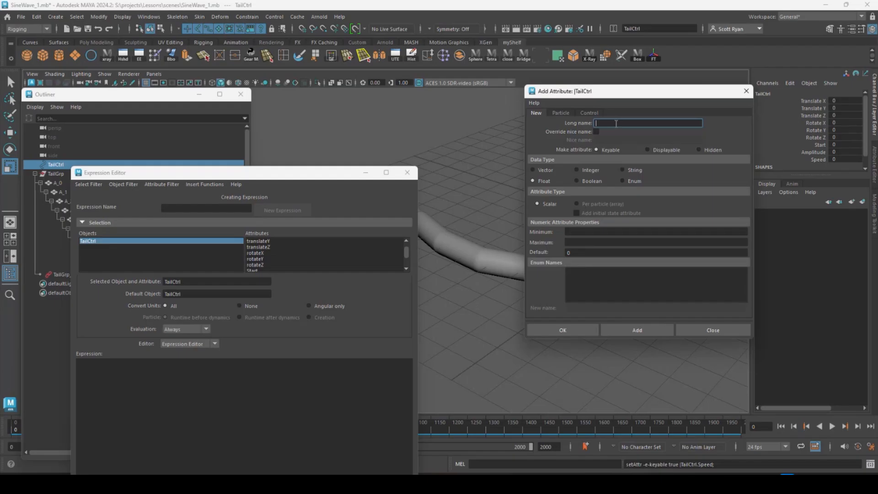
type("Offset")
left_click(580, 233)
type("0")
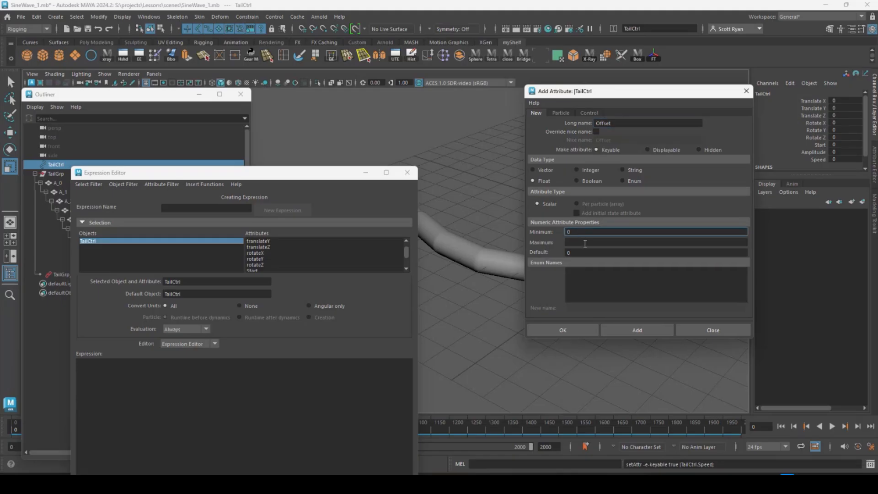
left_click(585, 242)
type("1")
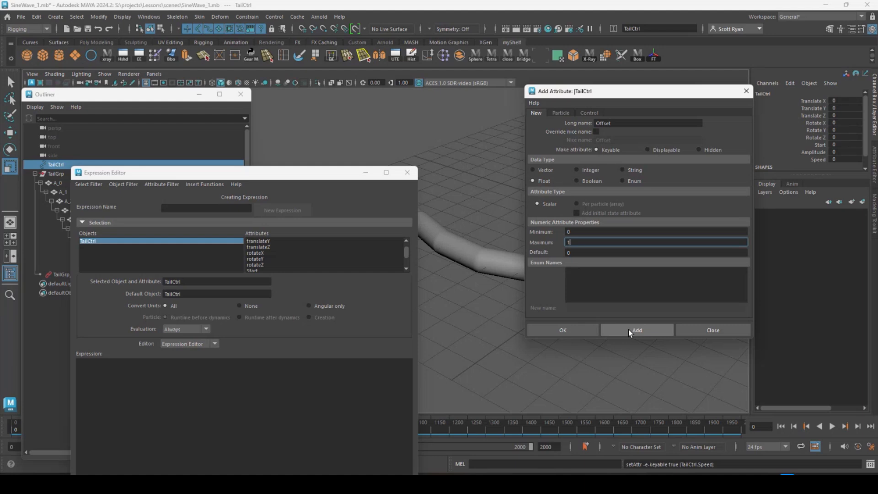
left_click(629, 329)
Add a keyable float attribute named Falloff to TailCtrl with minimum 0 and maximum 1, and finish adding attributes.
left_click(611, 123)
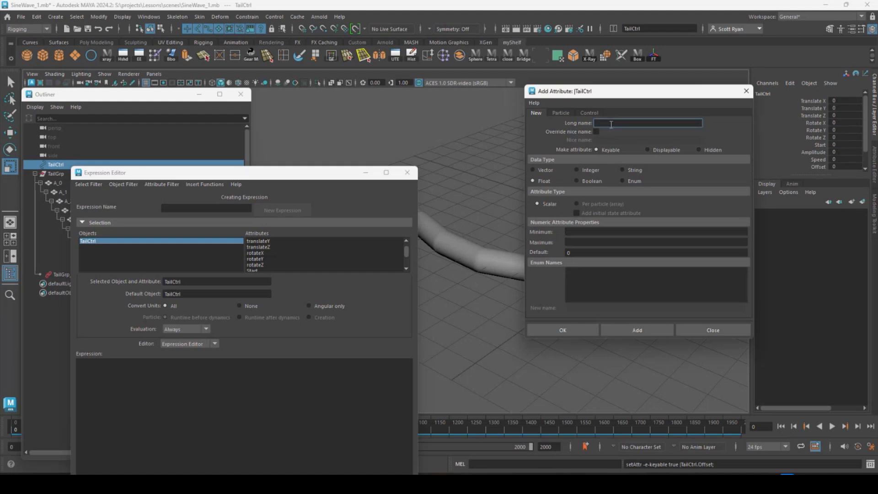
type("Falloff")
left_click(575, 232)
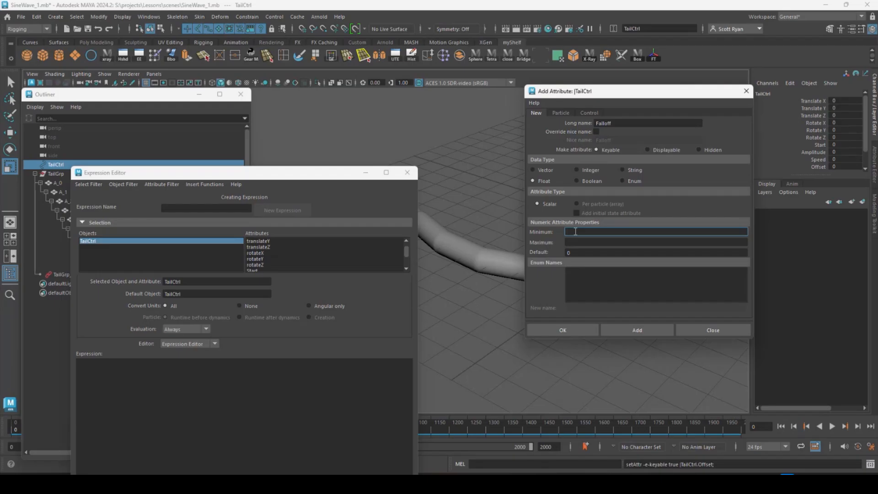
type("0")
left_click(582, 243)
type("1")
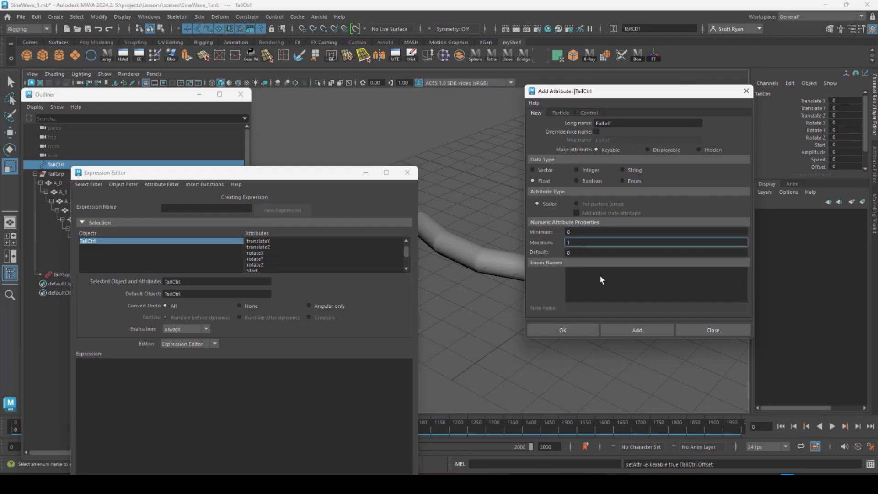
key("Tab")
left_click(614, 330)
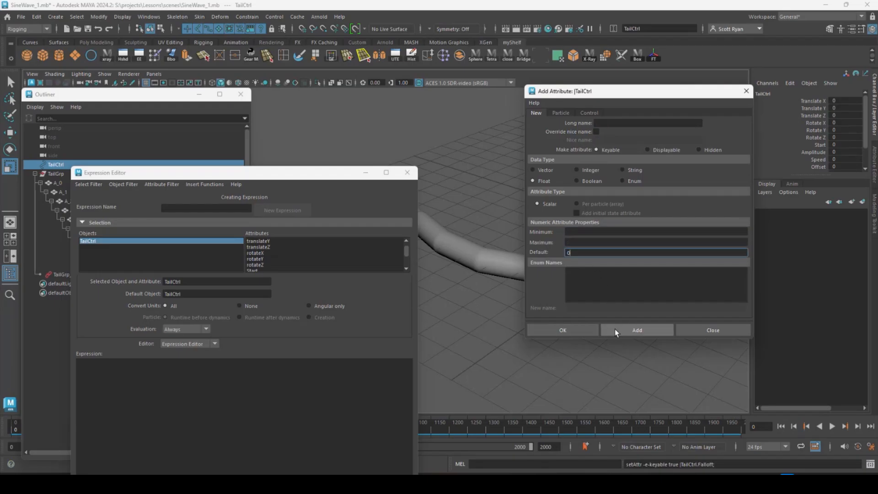
left_click(716, 330)
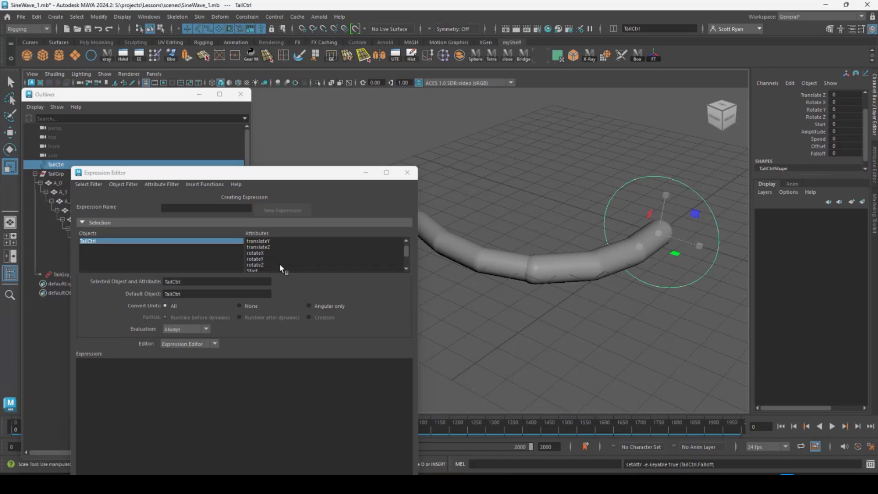
Copy the full attribute name TailCtrl.Start from the Expression Editor.
scroll(281, 266, "down", 2)
left_click_drag(126, 176, 211, 134)
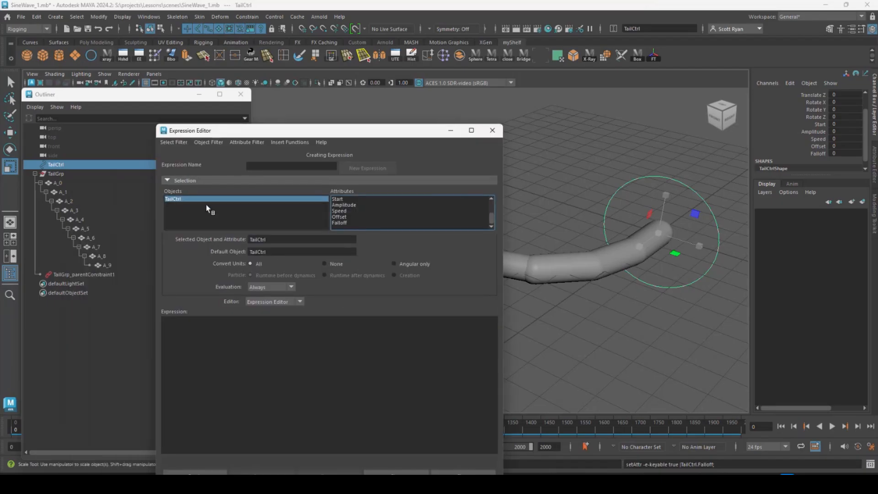
left_click(339, 201)
left_click_drag(283, 240, 248, 239)
key("ctrl+c")
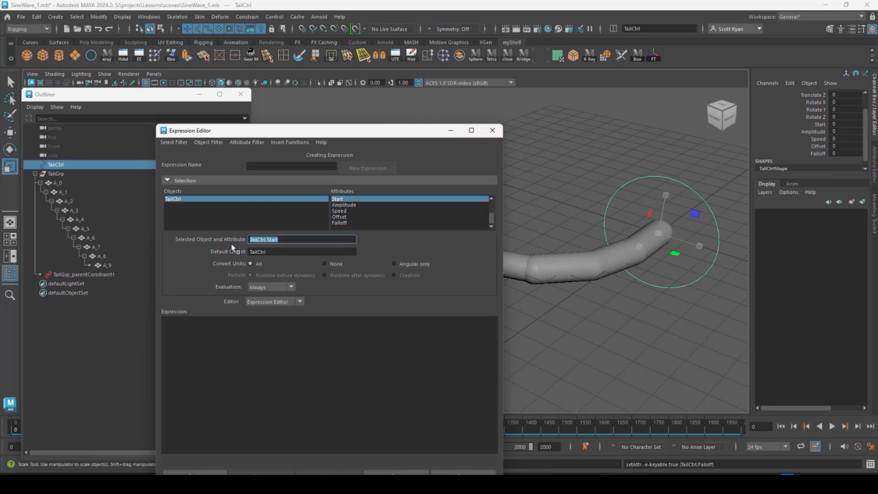
Replace the $Start value in A_0's rotateY expression with the copied TailCtrl.Start and apply the edit.
left_click(653, 326)
left_click(656, 234)
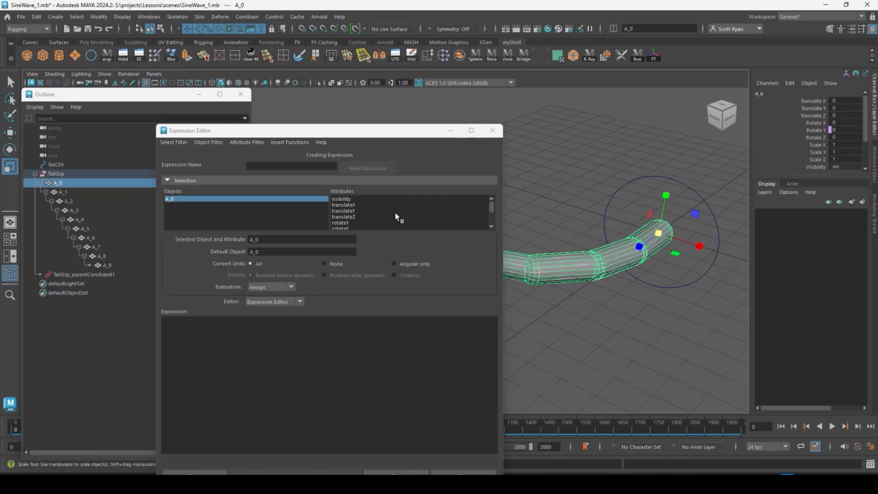
scroll(355, 214, "down", 2)
left_click(356, 217)
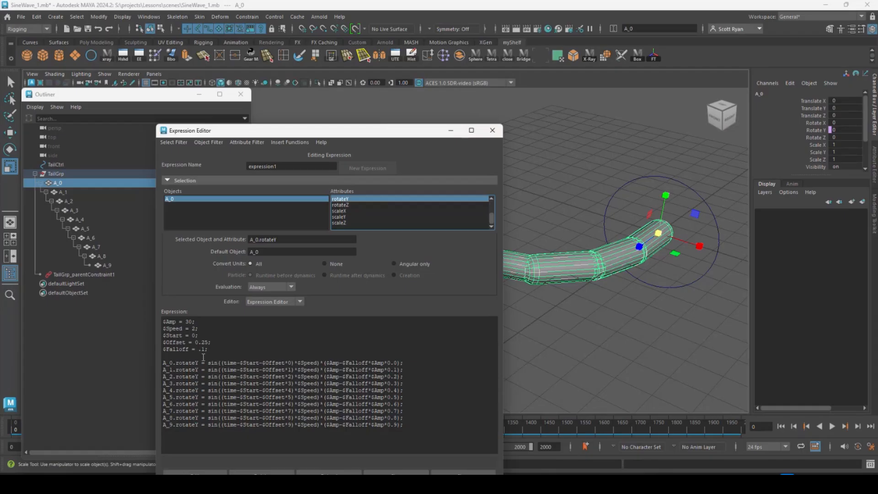
left_click(193, 335)
double_click(193, 336)
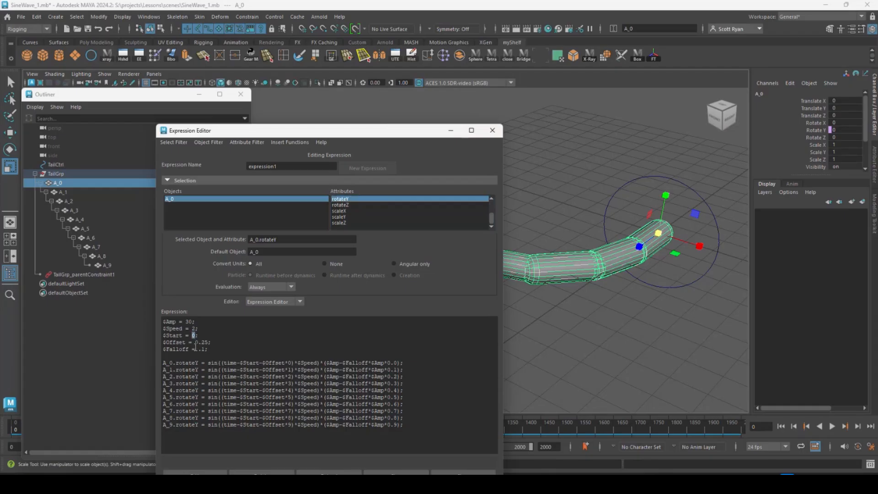
key("ctrl+v")
left_click(195, 472)
Set TailCtrl's Amplitude to 30 and Speed to 2.
left_click(707, 188)
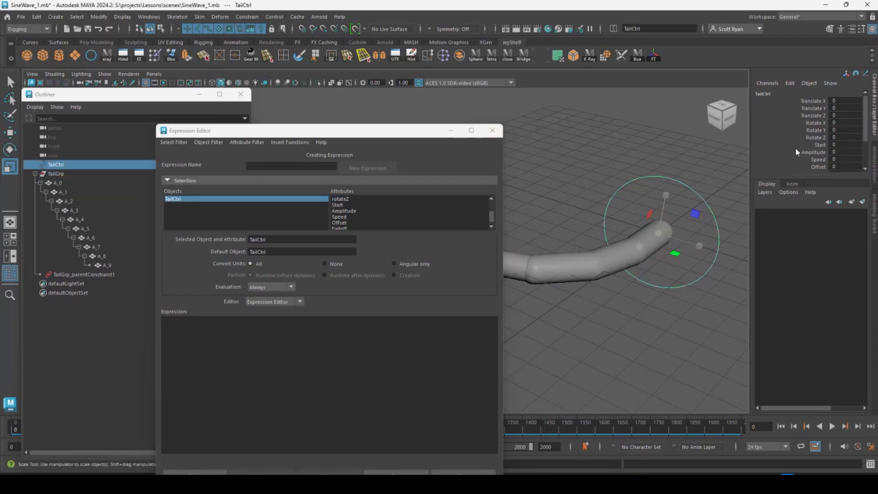
left_click(839, 154)
left_click(839, 153)
type("30")
left_click(844, 160)
type("2")
scroll(843, 151, "down", 1)
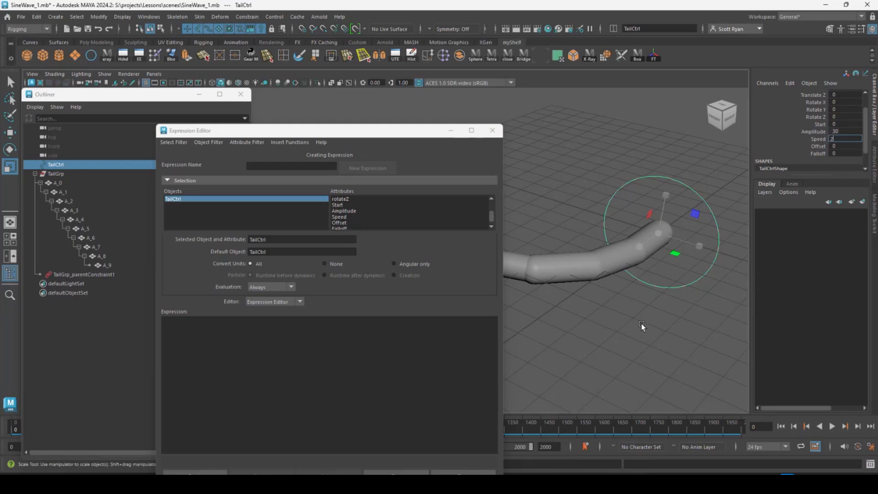
Review the expression driving A_0's rotateY, then close the Expression Editor.
left_click(653, 250)
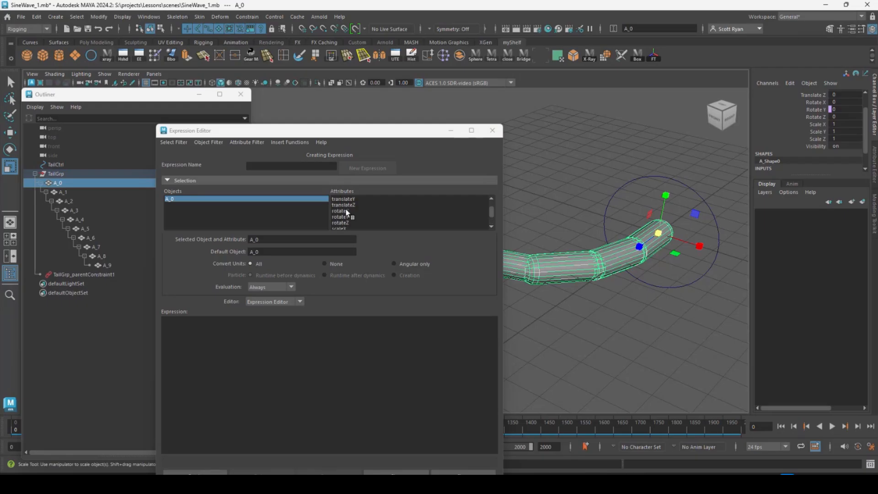
left_click(340, 205)
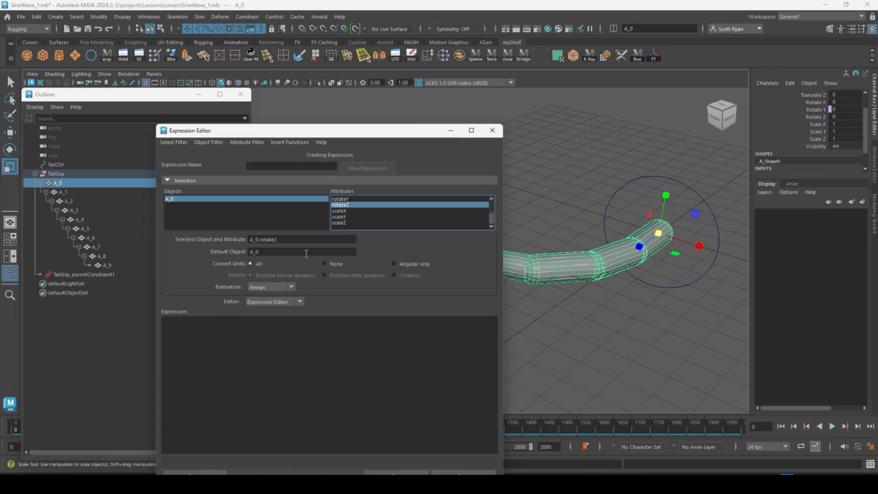
left_click(339, 199)
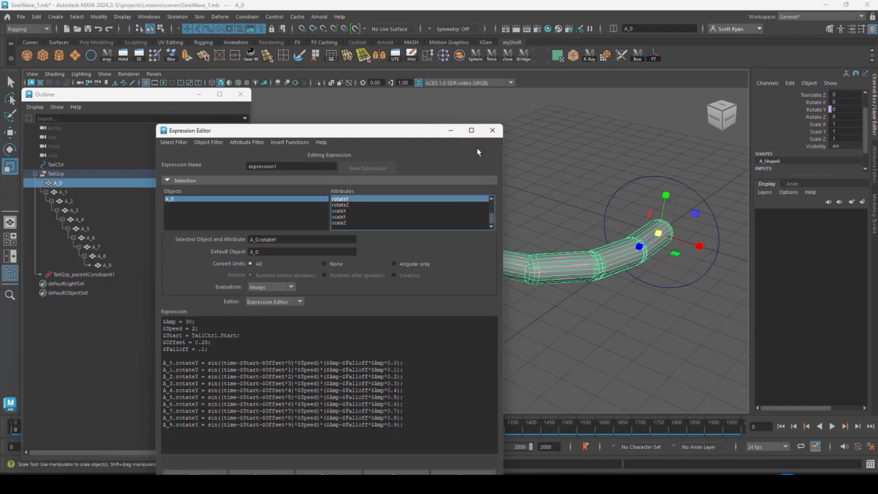
left_click(492, 130)
Set TailCtrl's Offset to 0.25 and Falloff to 0.1.
left_click(695, 186)
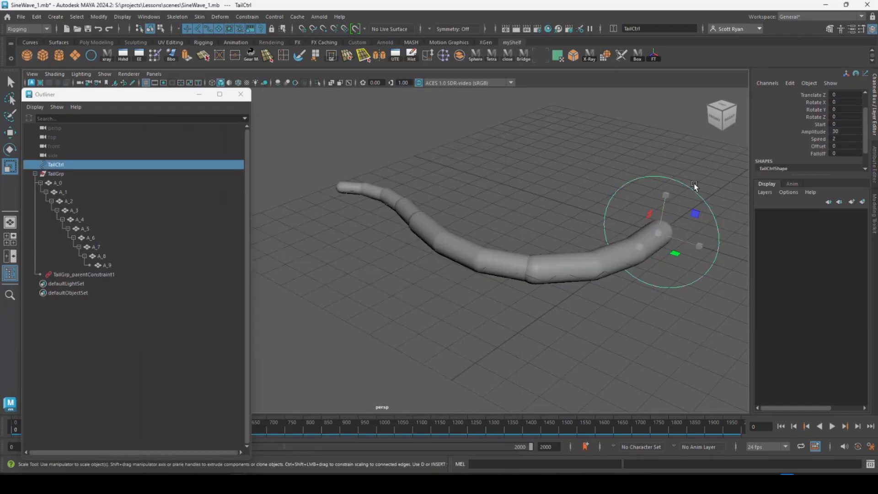
double_click(835, 145)
type(".25")
left_click(844, 153)
type(".1")
key("Return")
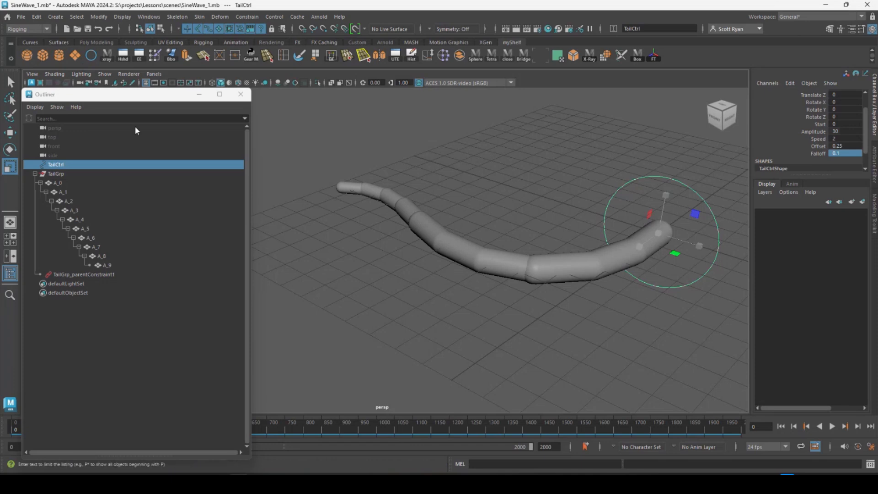
Open the expression on A_0's rotateY for editing from its transform attributes.
left_click_drag(138, 93, 189, 90)
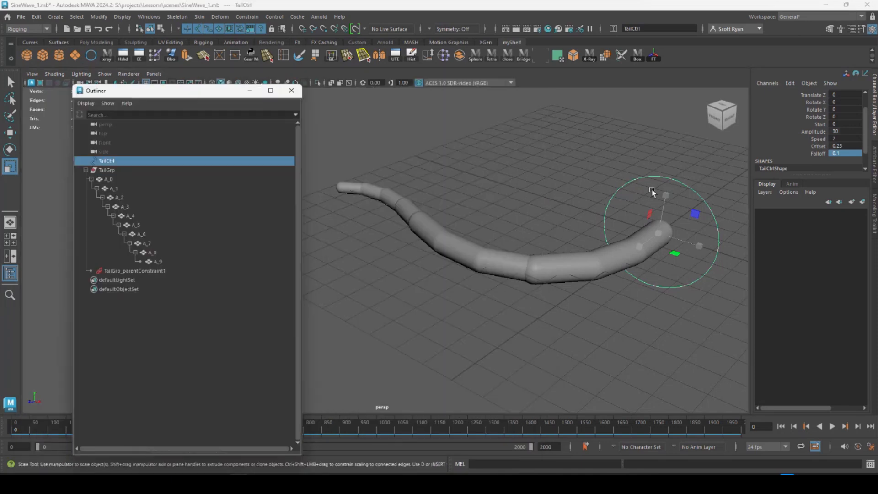
left_click(636, 245)
left_click(874, 170)
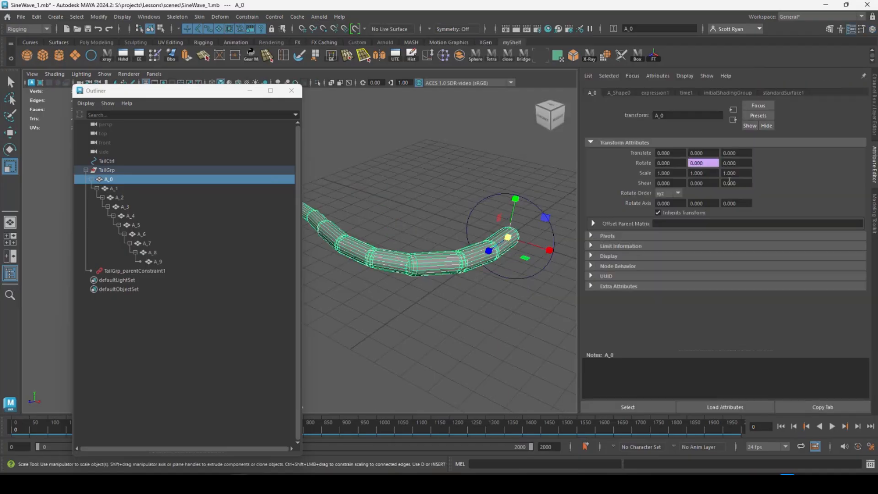
right_click(694, 163)
left_click(708, 169)
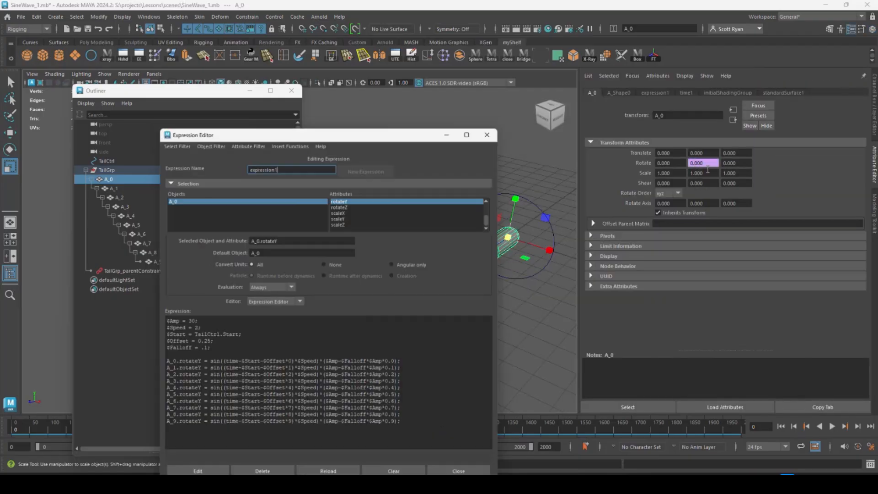
left_click_drag(293, 135, 245, 148)
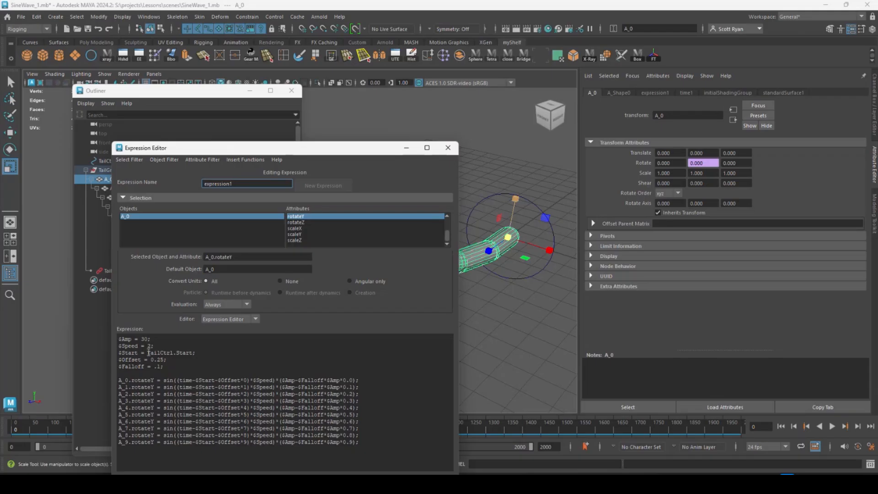
Reuse the copied TailCtrl.Start reference to set $Amp to TailCtrl.Amplitude in the expression, and apply the edit.
left_click_drag(149, 352, 193, 351)
key("ctrl+c")
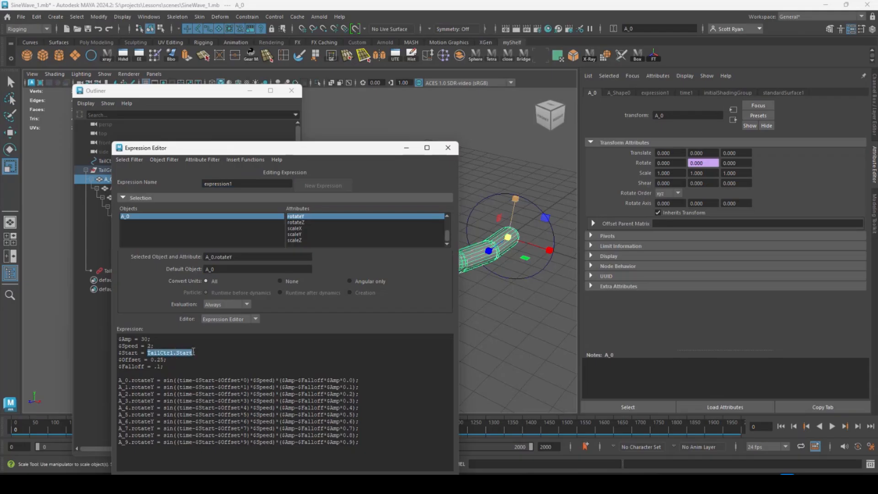
double_click(144, 339)
key("ctrl+v")
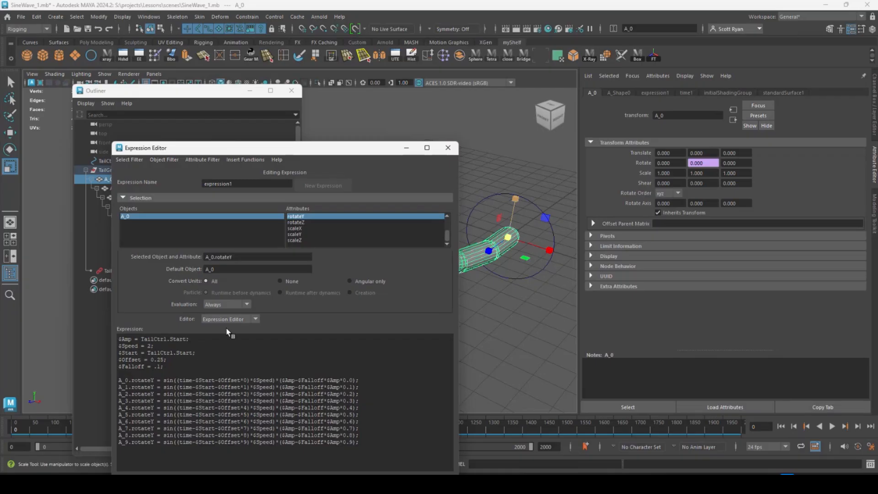
key("BackSpace")
key("BackSpace")
key("BackSpace")
key("BackSpace")
key("BackSpace")
type("Amplitude")
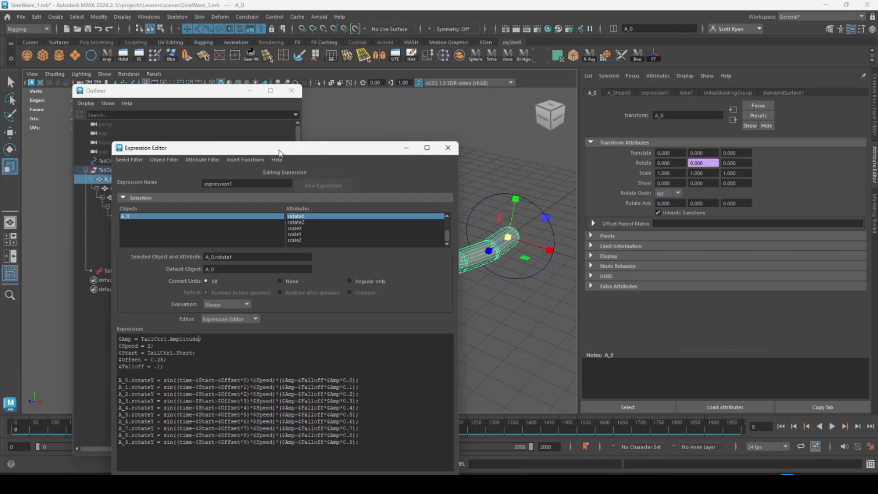
left_click_drag(281, 148, 333, 75)
left_click(223, 420)
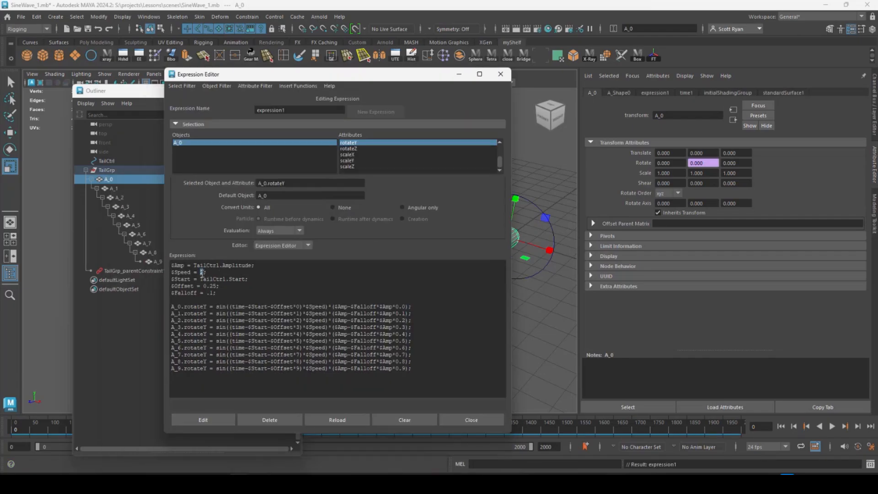
Replace the $Speed value in the expression with TailCtrl.Speed and apply the edit.
key("ctrl+v")
key("BackSpace")
key("BackSpace")
left_click(219, 421)
Replace the $Offset value in the expression with TailCtrl.Offset and apply the edit.
left_click_drag(217, 285, 203, 285)
type("TailCtrl.Start; $O")
type("ffs")
left_click(198, 417)
Replace the $Falloff value with TailCtrl.Falloff, apply the edit, and close the Expression Editor and Outliner.
key("ctrl+v")
key("BackSpace")
key("BackSpace")
key("BackSpace")
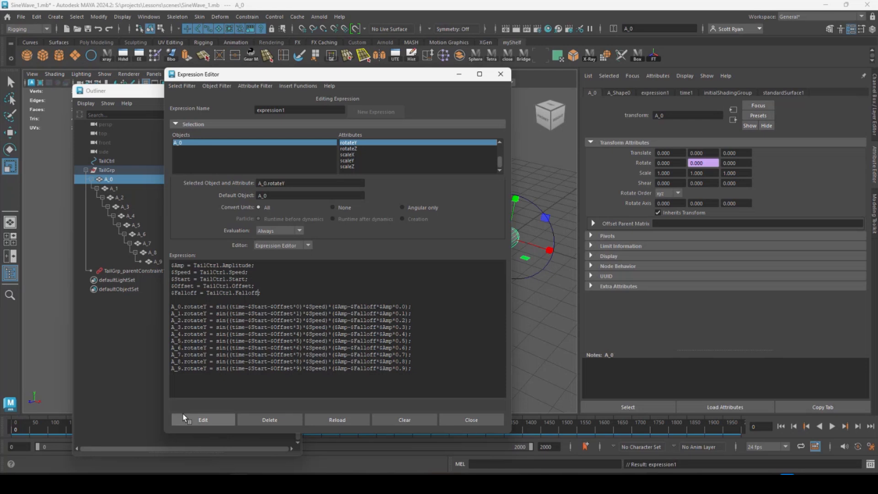
left_click(203, 419)
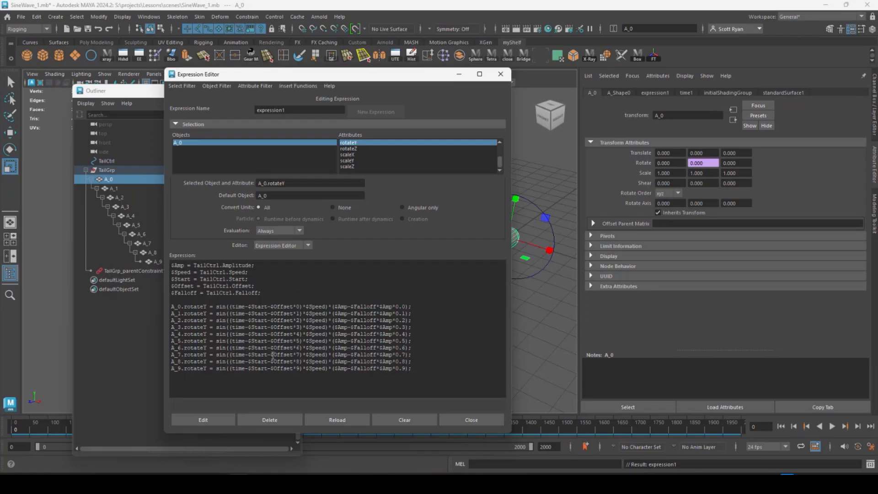
left_click(500, 74)
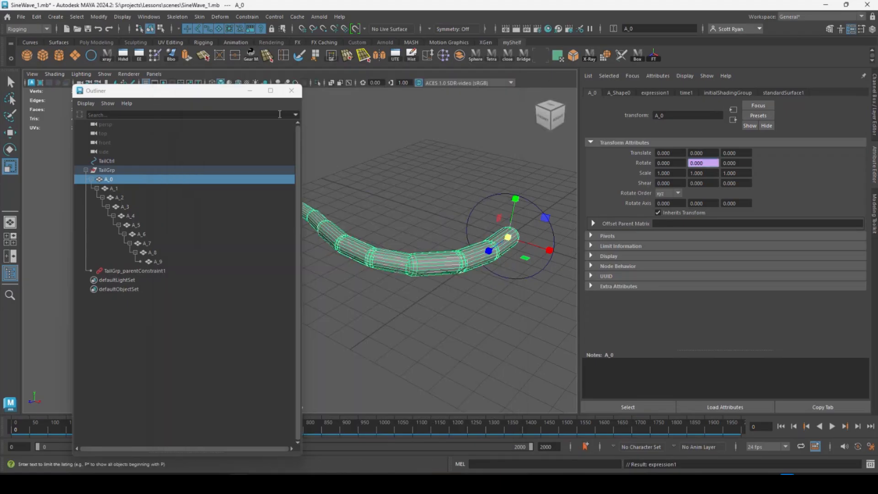
left_click(291, 90)
Scrub the Start attribute of the TailCtrl circle to 1 to test its effect on the tail.
middle_click_drag(474, 205, 367, 193, "alt")
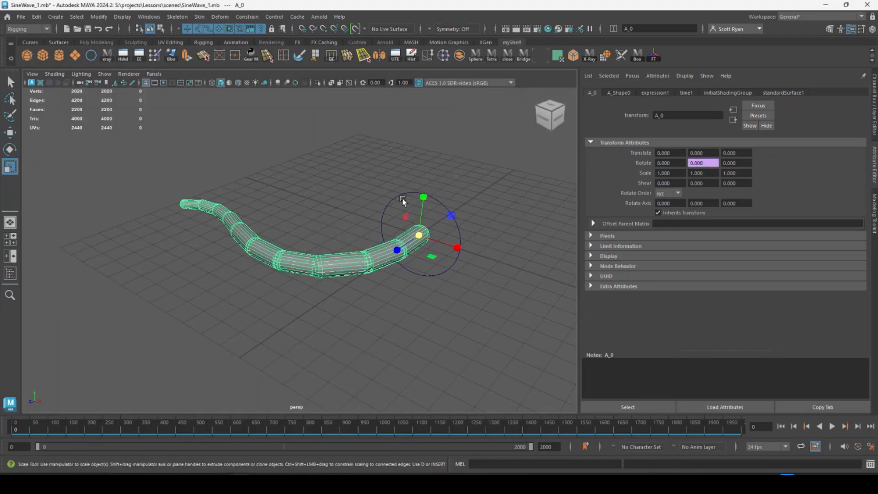
left_click(402, 201)
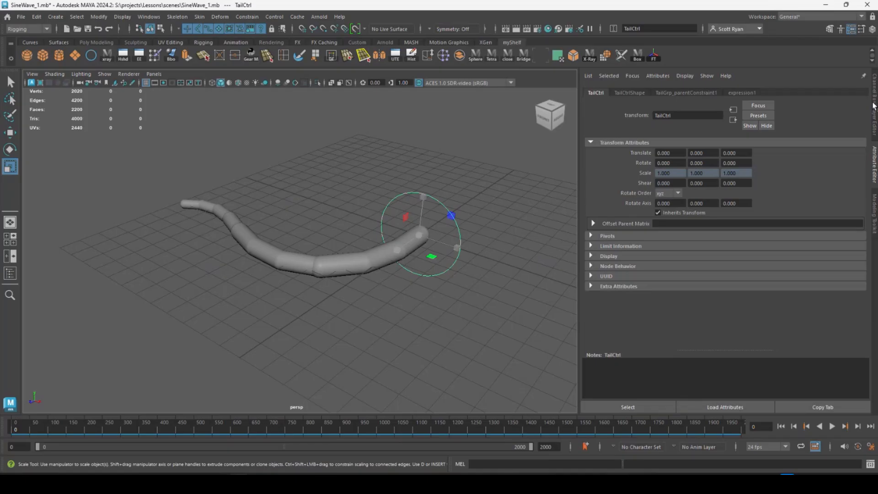
left_click(874, 107)
scroll(798, 144, "down", 2)
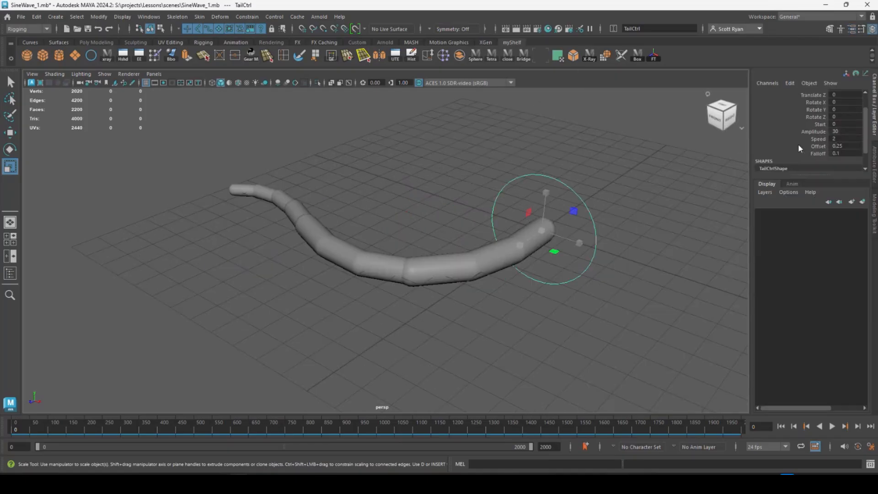
left_click(817, 124)
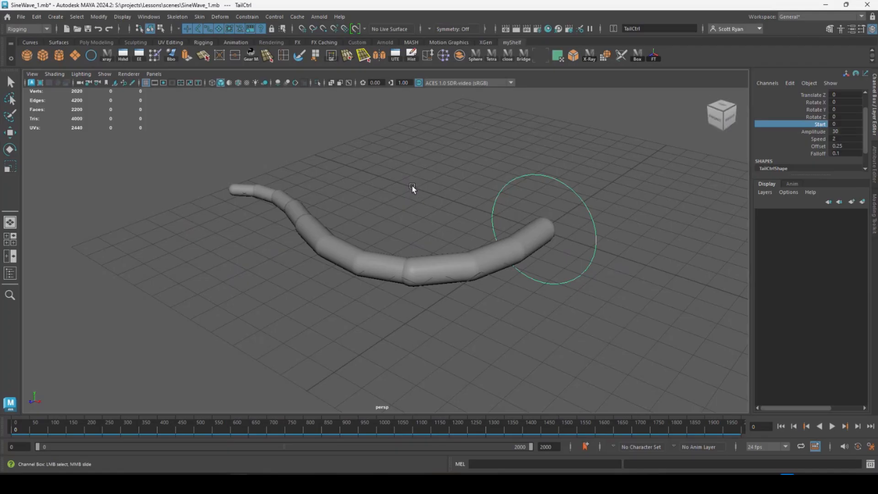
mouse_move(412, 186)
middle_mouse_down()
mouse_move(400, 184)
mouse_move(415, 182)
middle_mouse_up()
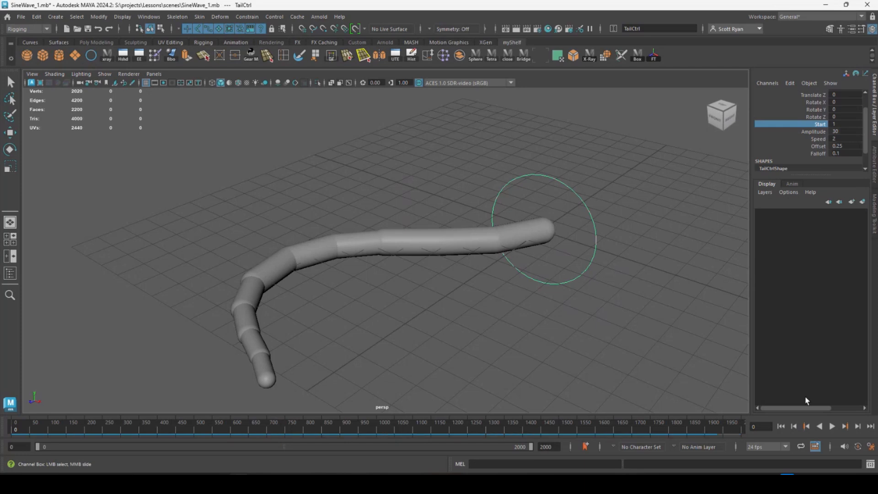
Play the tail animation briefly to check the motion, stop it, and return to the first frame.
left_click(832, 426)
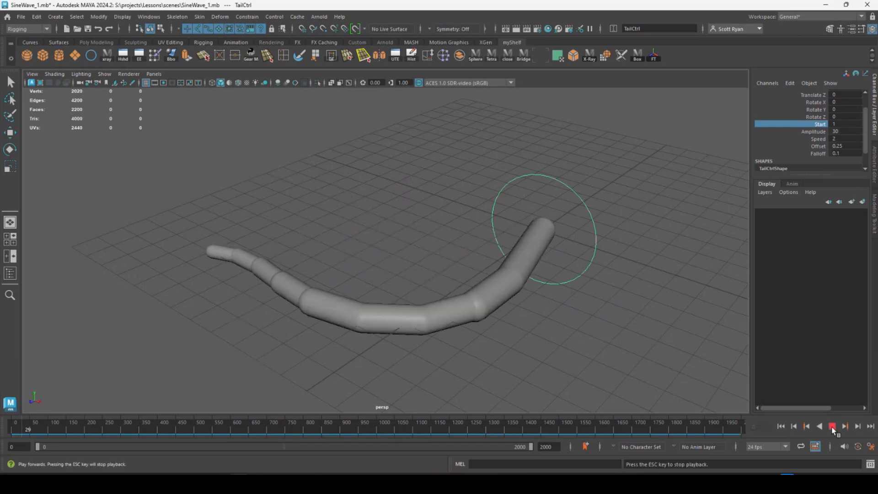
left_click(831, 426)
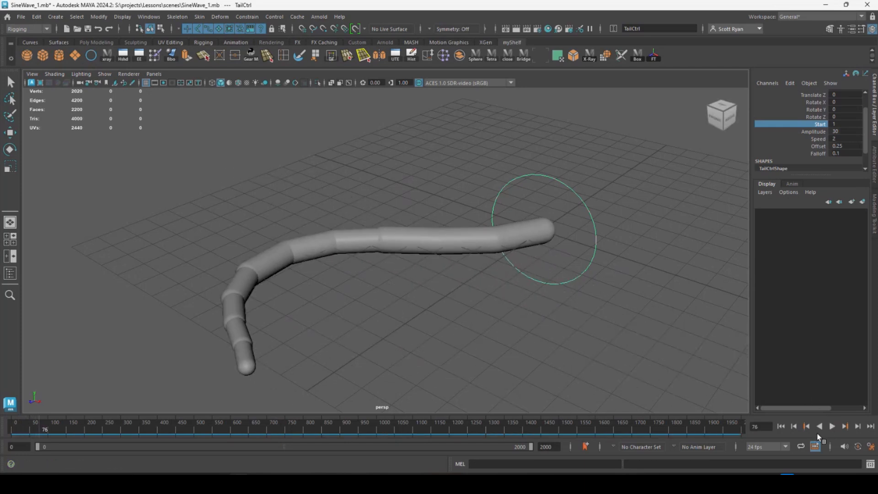
left_click(780, 427)
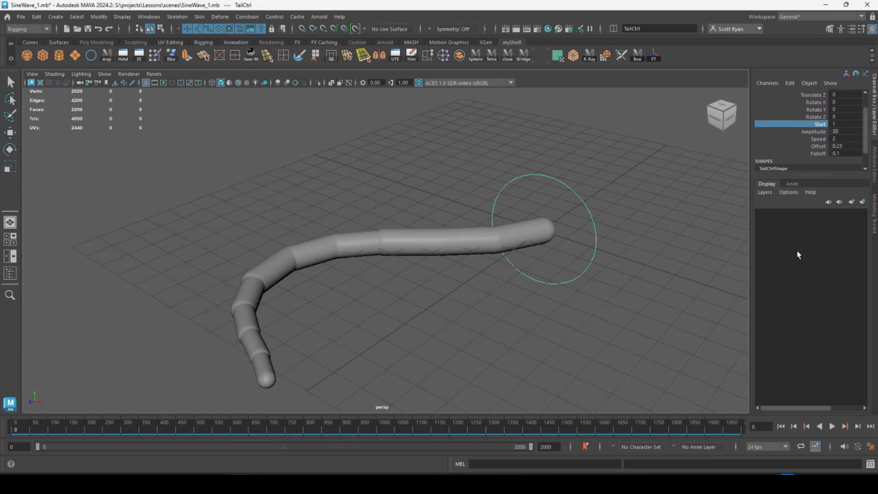
Scrub TailCtrl's Amplitude to 60 and its Speed to 2.9 to test both controls.
left_click(816, 132)
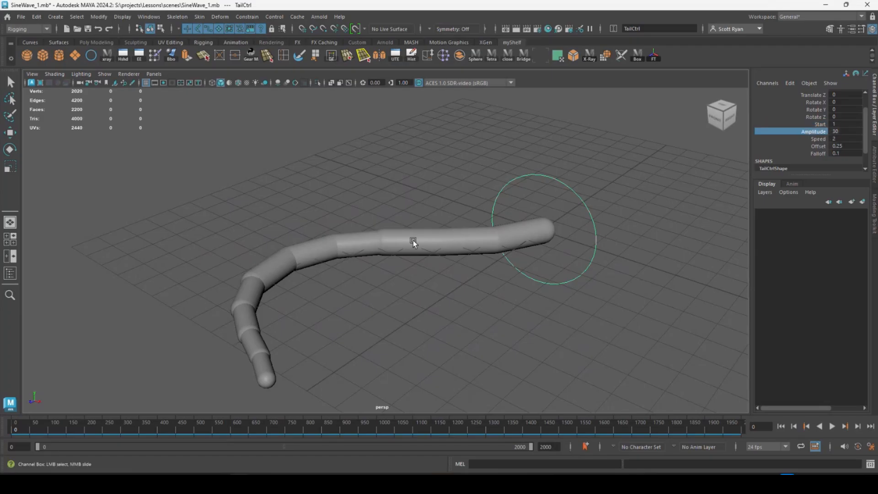
middle_click_drag(413, 240, 766, 226)
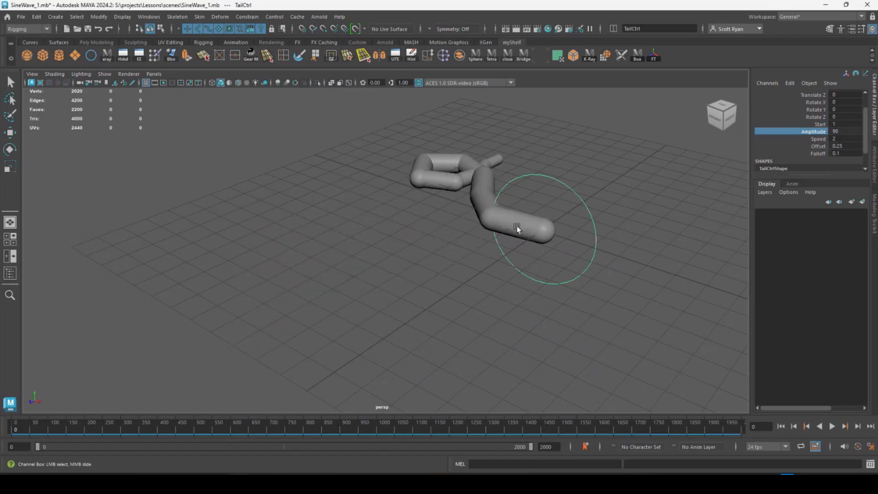
left_click_drag(414, 284, 457, 294, "alt")
middle_click_drag(479, 286, 341, 270)
left_click(815, 139)
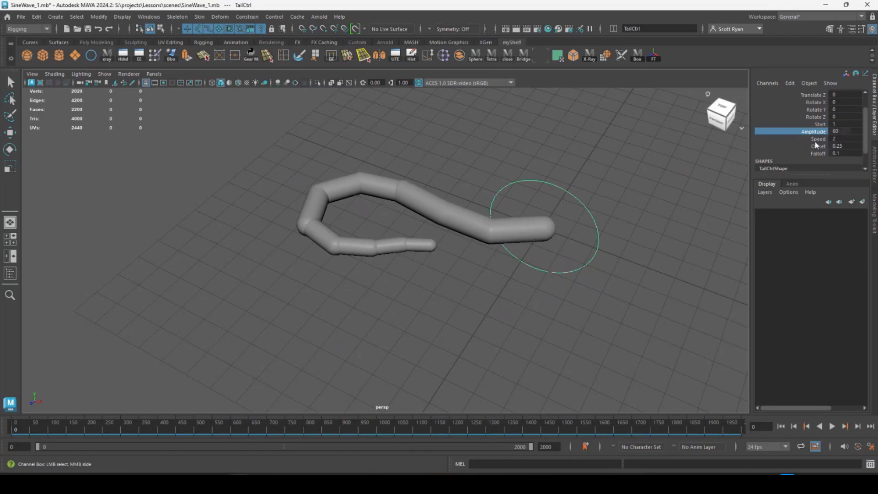
middle_click_drag(525, 257, 569, 246)
Test TailCtrl's Offset by scrubbing it, and set its value to 0.05.
left_click(815, 146)
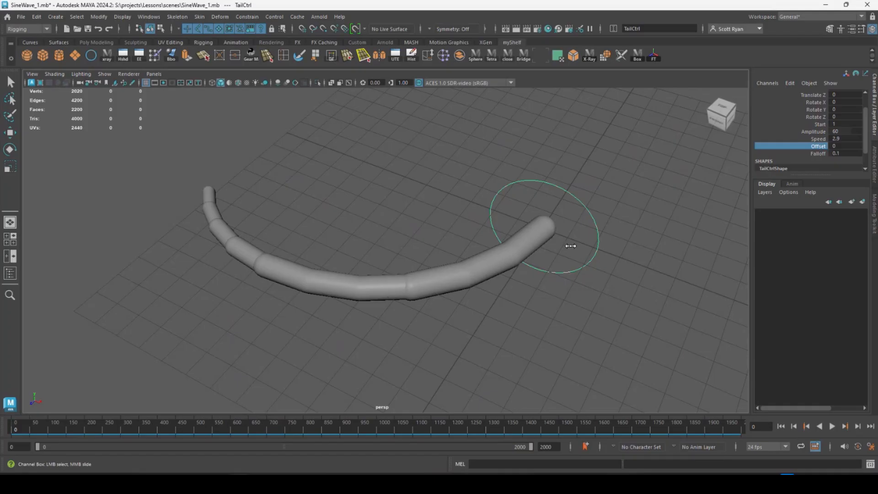
middle_click_drag(569, 246, 570, 246)
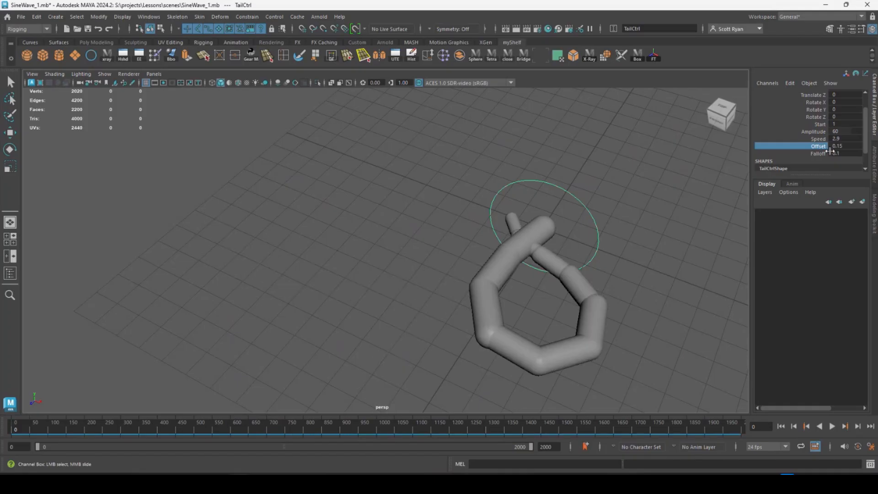
double_click(849, 146)
type(".1")
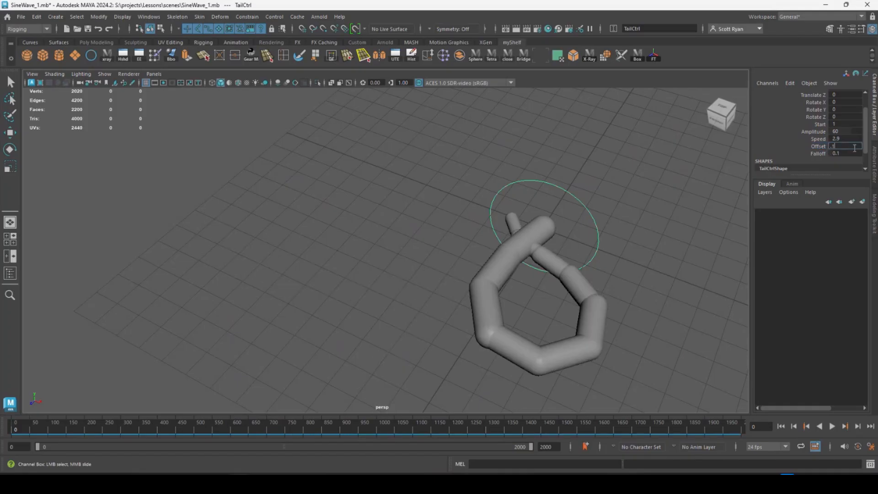
key("Return")
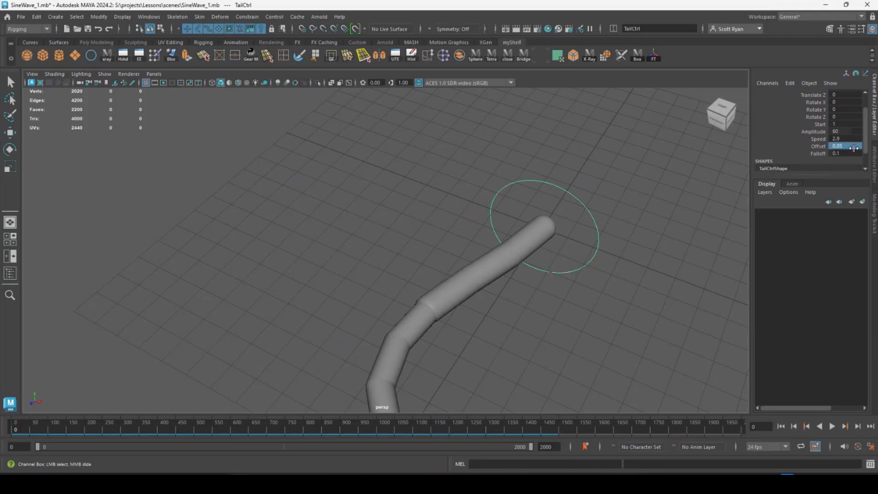
Frame the whole tail in the view and play the animation briefly to check the motion with the new settings.
right_click_drag(525, 271, 410, 267, "alt")
middle_click_drag(424, 320, 382, 275, "alt")
left_click_drag(382, 275, 370, 276, "alt")
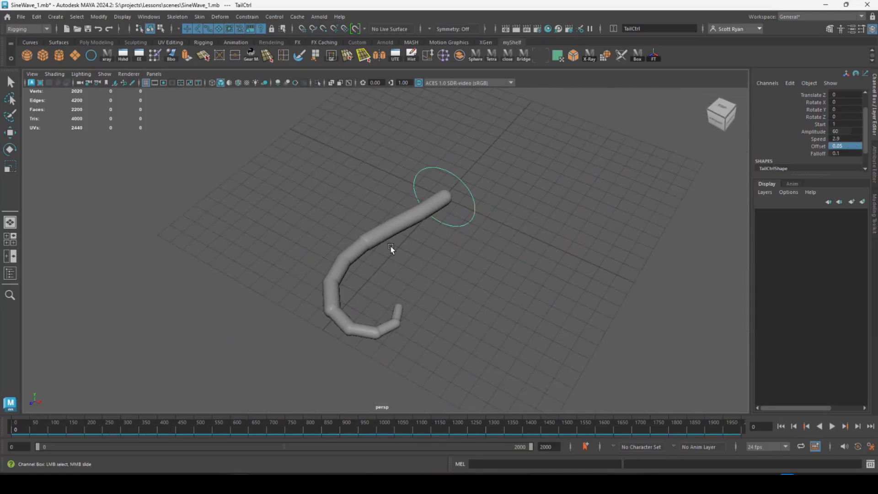
left_click(831, 426)
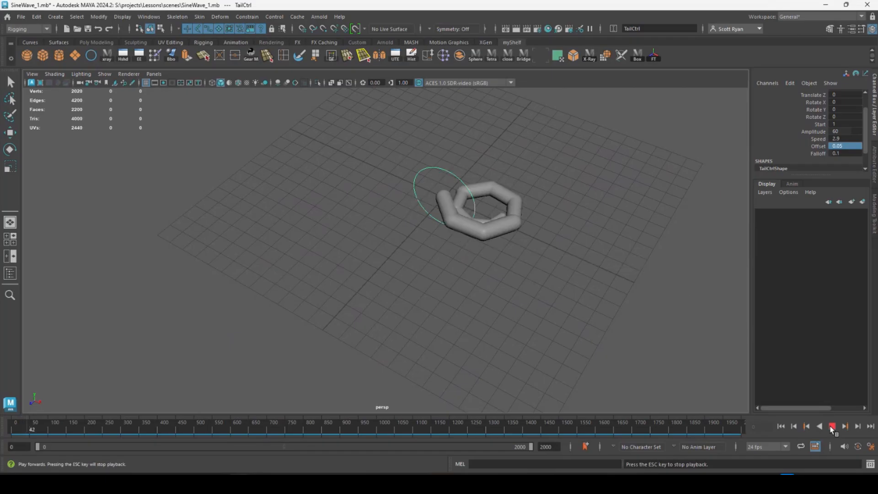
left_click(832, 426)
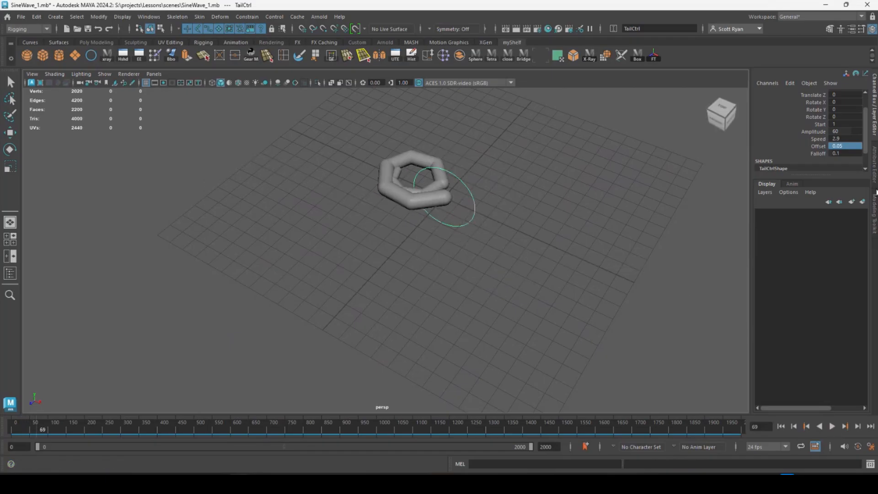
Try TailCtrl's Falloff at 0.5 and set its value to 0.75.
left_click(837, 153)
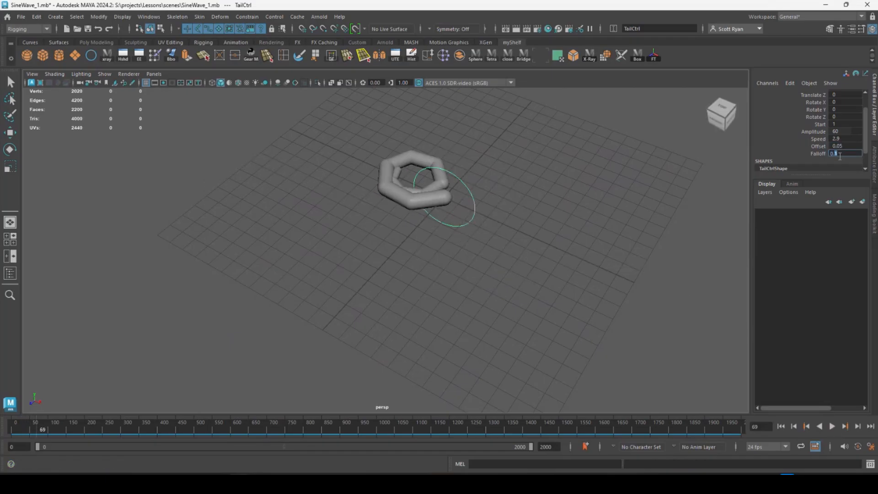
type("0.5")
key("Return")
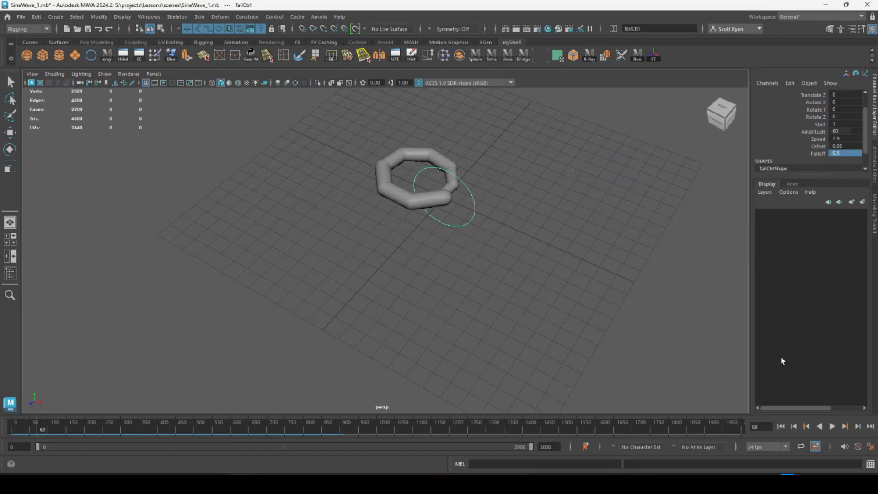
left_click(838, 153)
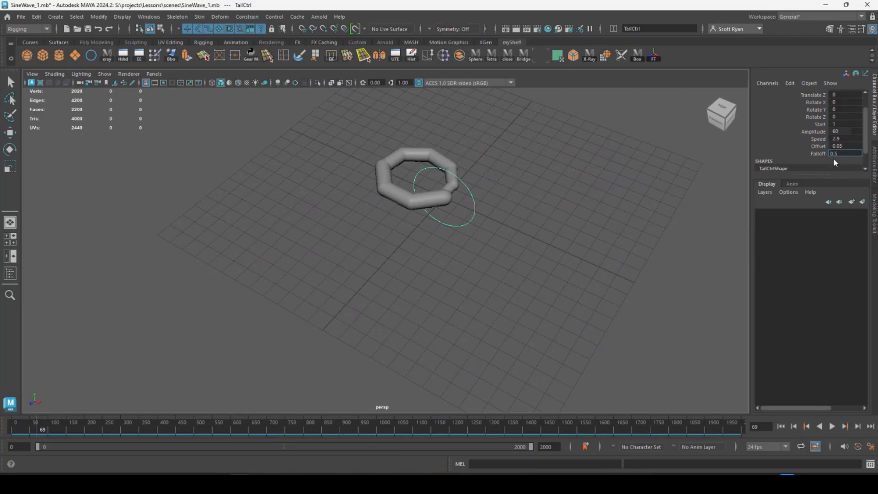
type("7")
key("Return")
Play the tail animation to check the new Falloff, stop it, and return to the first frame.
left_click(831, 426)
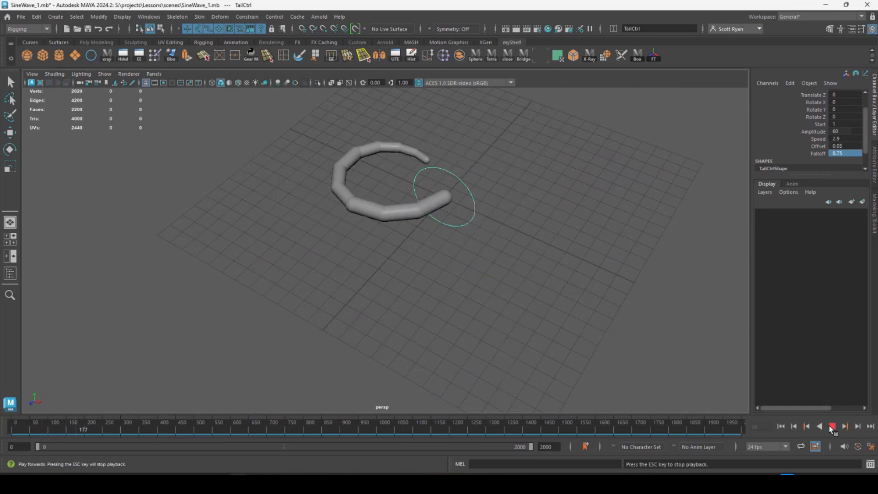
left_click(832, 427)
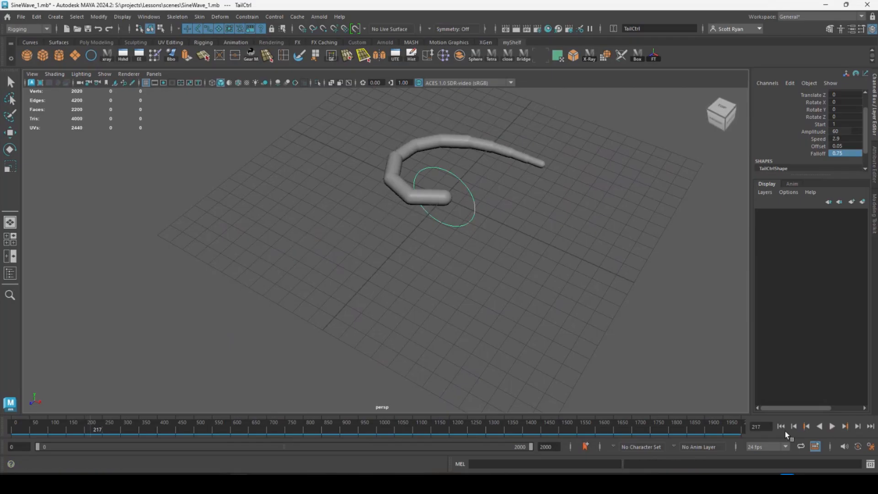
left_click(781, 426)
left_click_drag(435, 273, 413, 259, "alt")
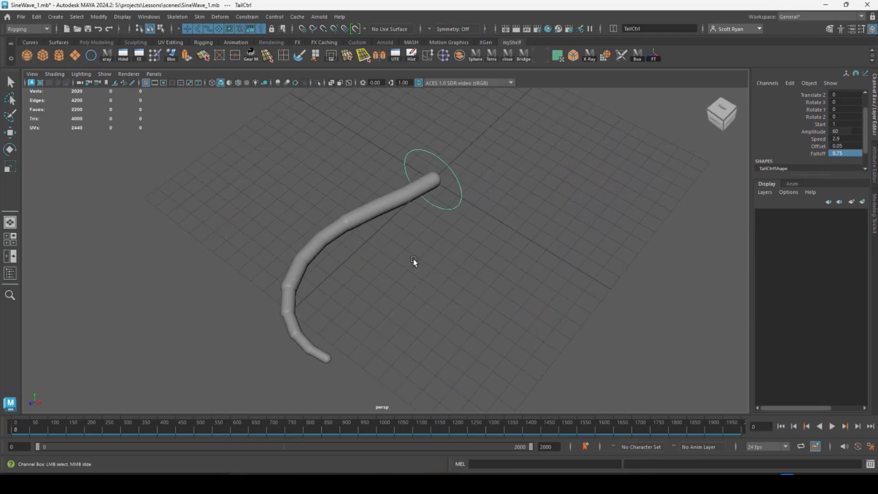
Test TailCtrl's Amplitude by scrubbing it down to 0 and back up to 90.
left_click(814, 132)
middle_click_drag(625, 210, 209, 200)
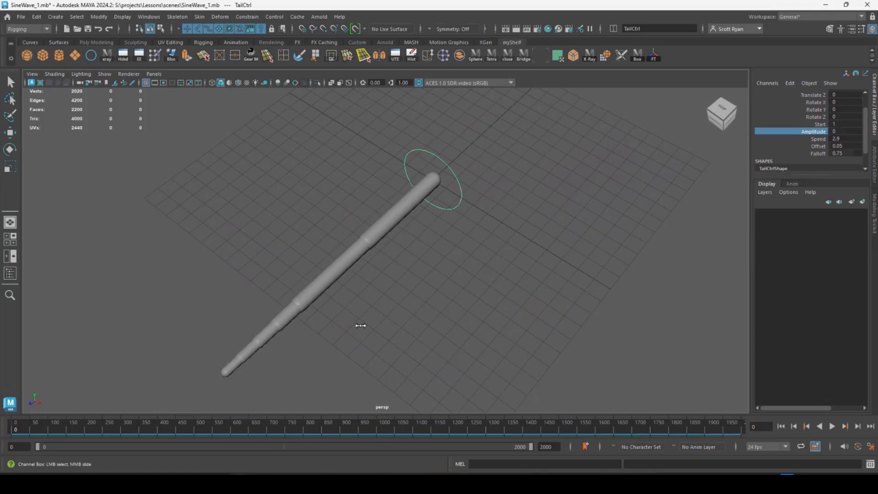
middle_click_drag(361, 326, 765, 231)
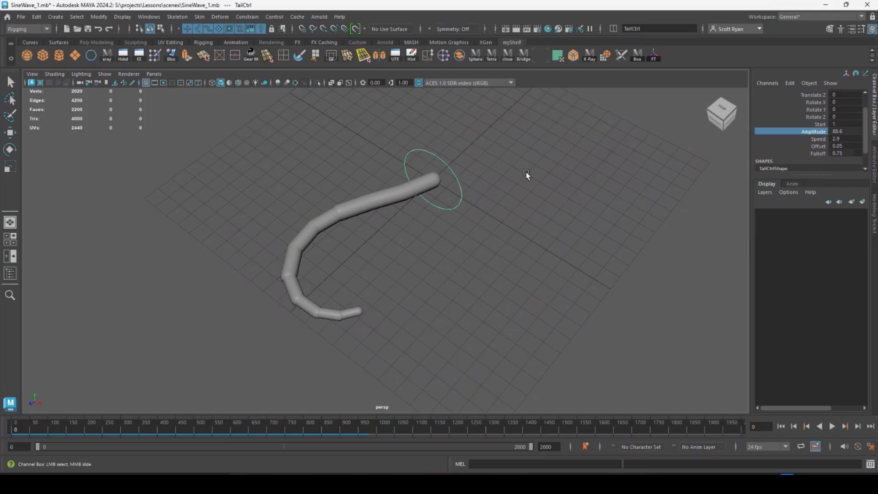
middle_click_drag(467, 298, 476, 273)
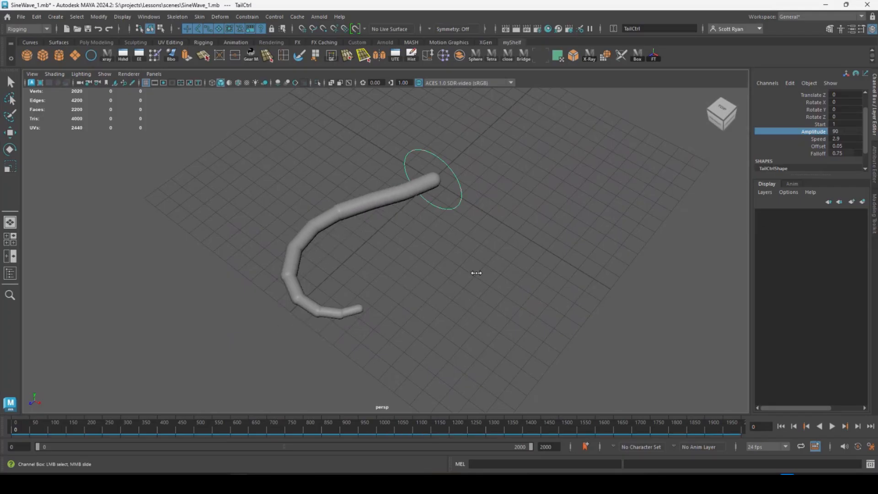
Test TailCtrl's Start and Amplitude by scrubbing them, setting Amplitude to 14.8 and Start to 4.5.
left_click(816, 124)
middle_click_drag(484, 226, 508, 225)
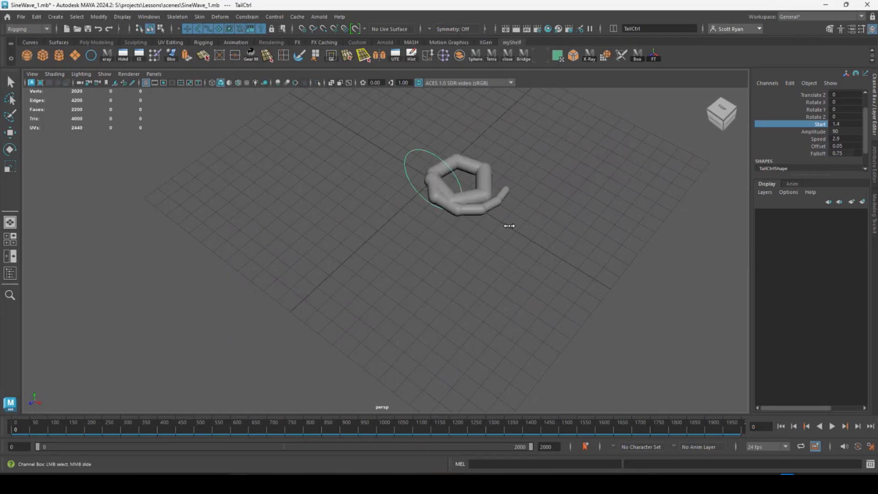
left_click(812, 132)
middle_click_drag(744, 161, 398, 177)
left_click(805, 124)
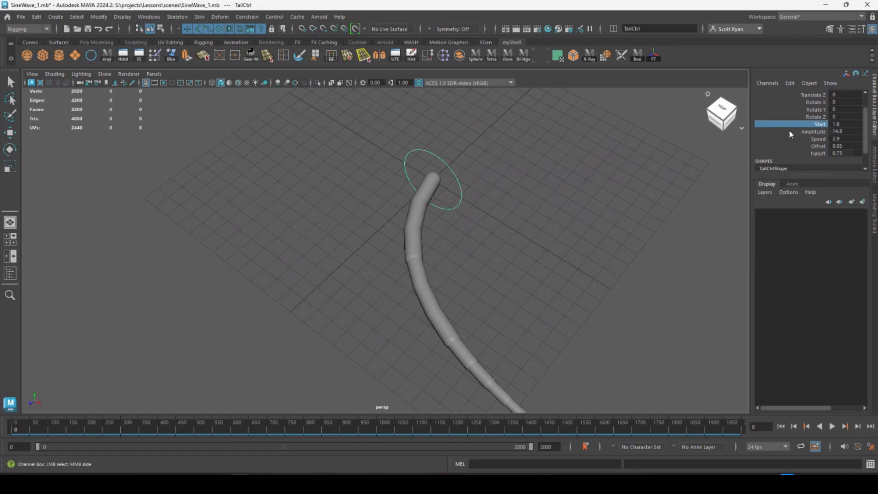
middle_click_drag(509, 222, 530, 218)
Play the animation with the reduced Amplitude to check the tail's motion and stop it.
left_click(833, 426)
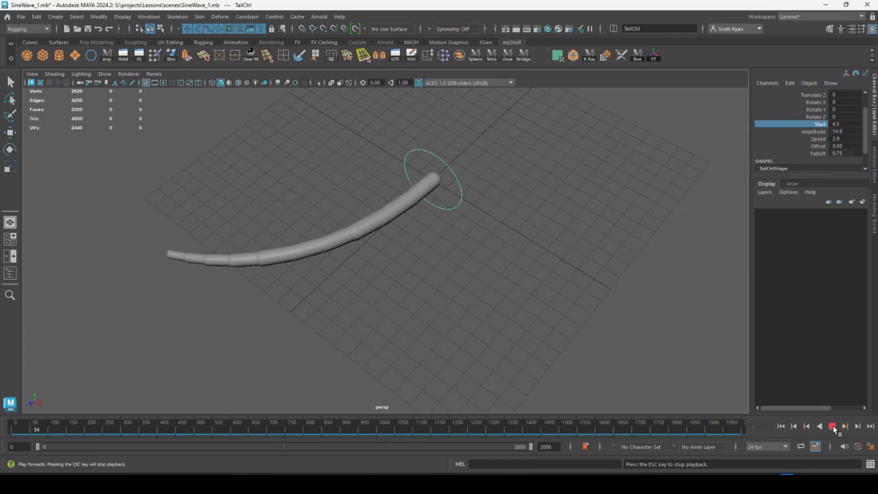
left_click(832, 426)
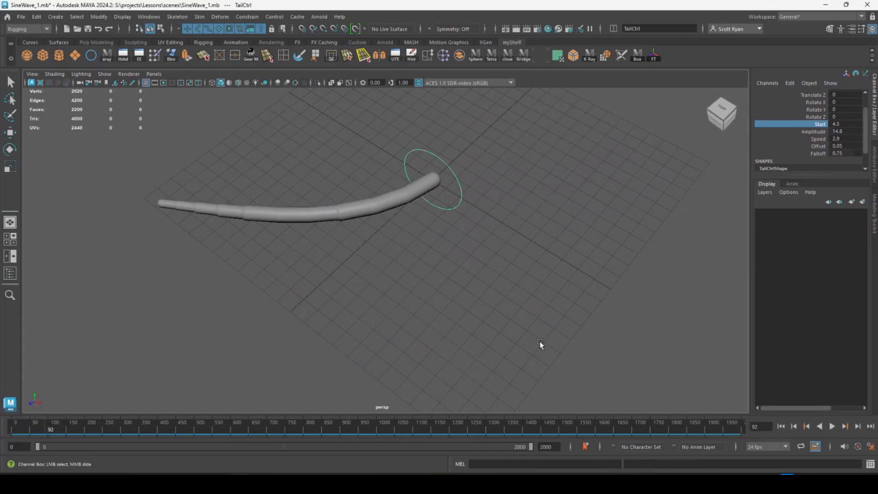
left_click_drag(386, 276, 400, 212, "alt")
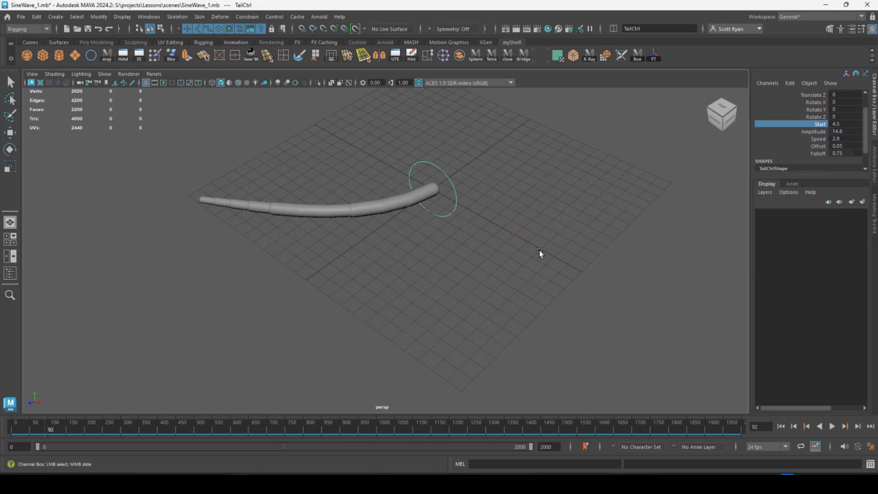
Save the scene as a new version named SineWave_2.mb in the scenes folder.
left_click(19, 17)
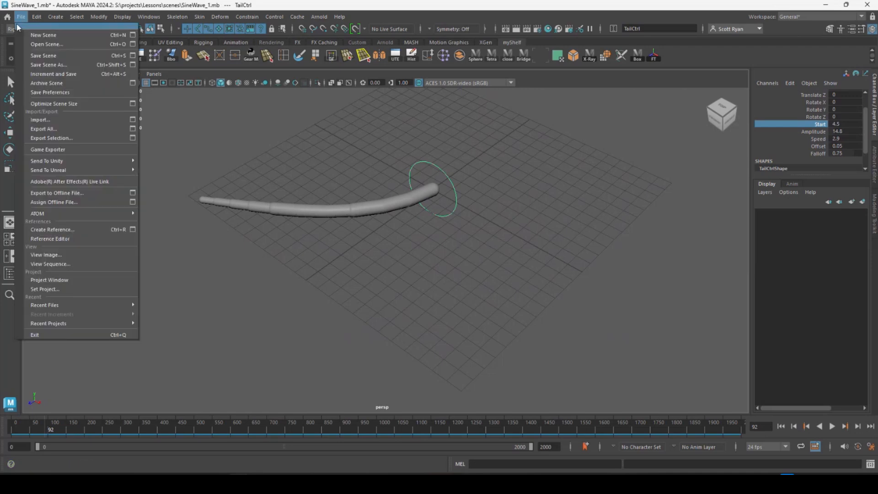
left_click(36, 64)
left_click(152, 398)
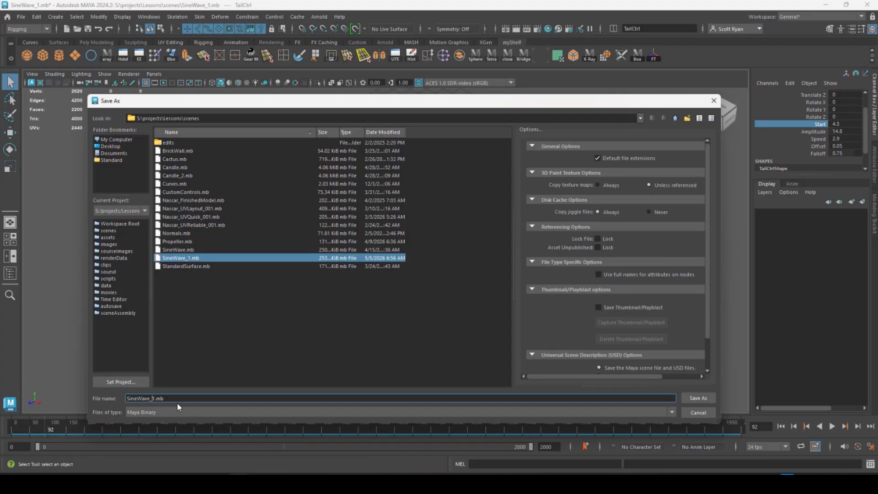
key("Delete")
key("Return")
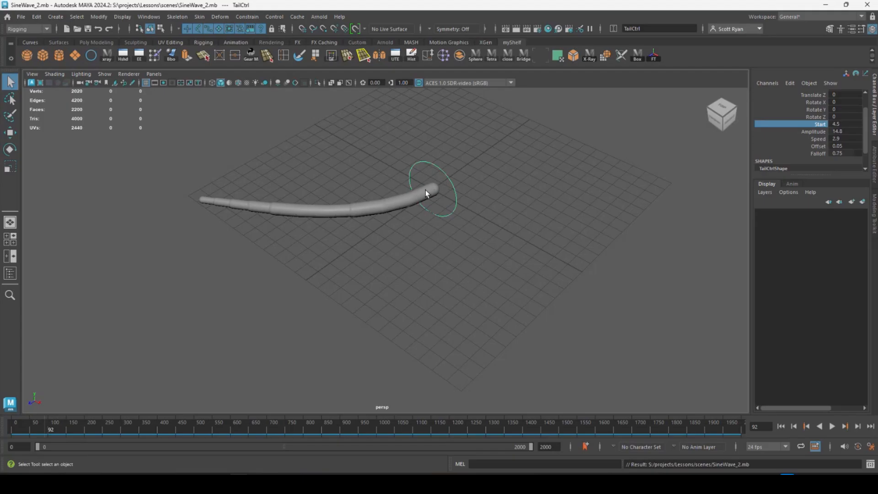
left_click_drag(405, 204, 425, 243, "alt")
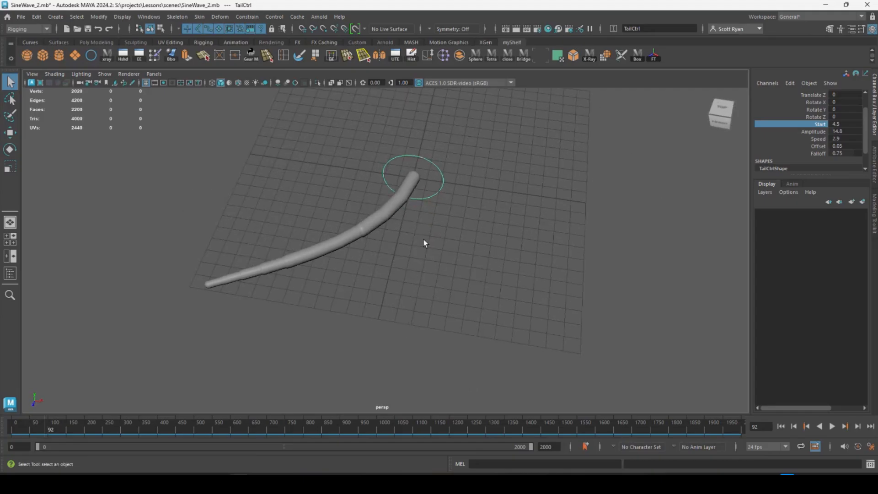